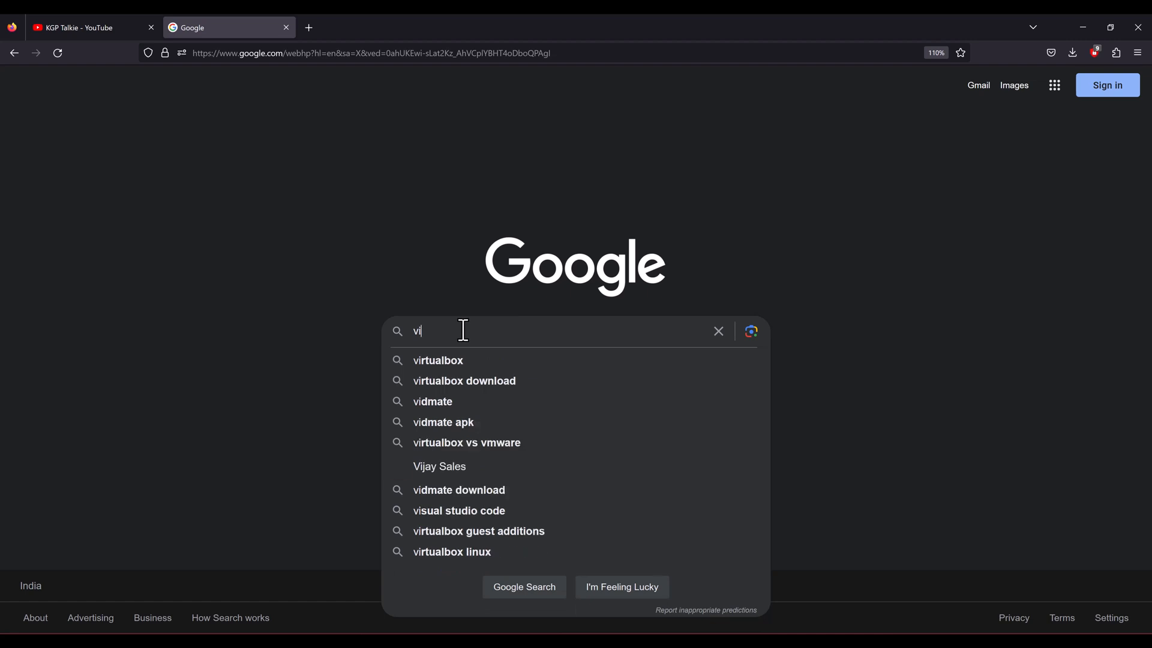
Step: Accept the 'virtualbox' suggestion and run the Google search
key("Down")
key("Return")
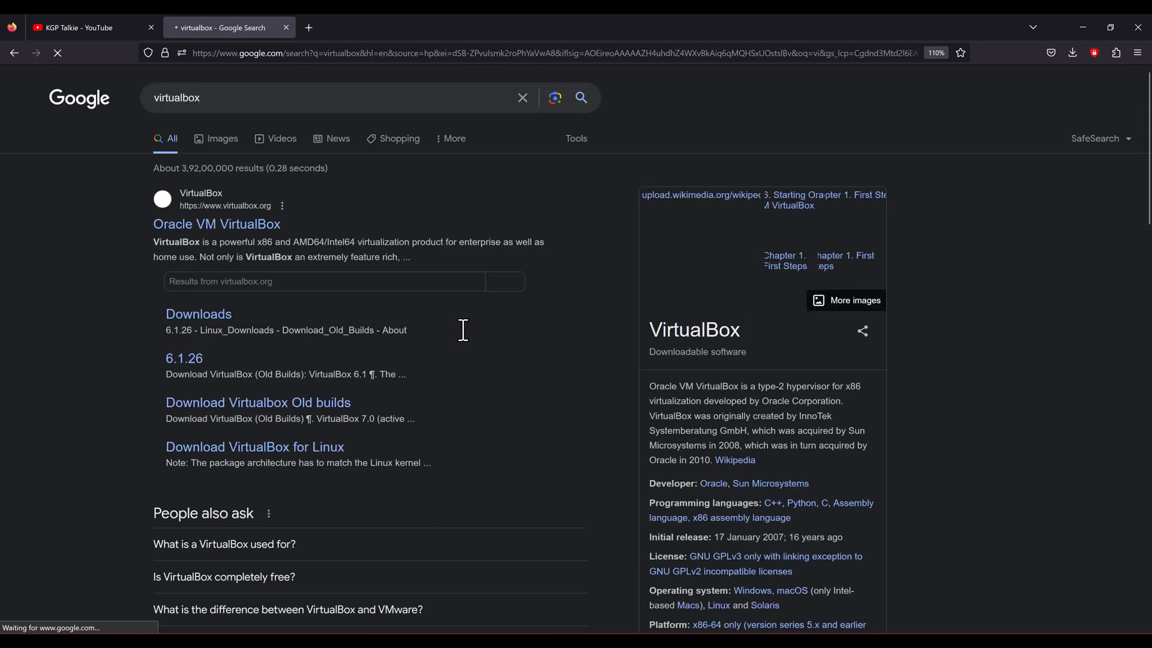
Step: From the VirtualBox site, download the VirtualBox 7.0.8 installer for Windows hosts
left_click(187, 315)
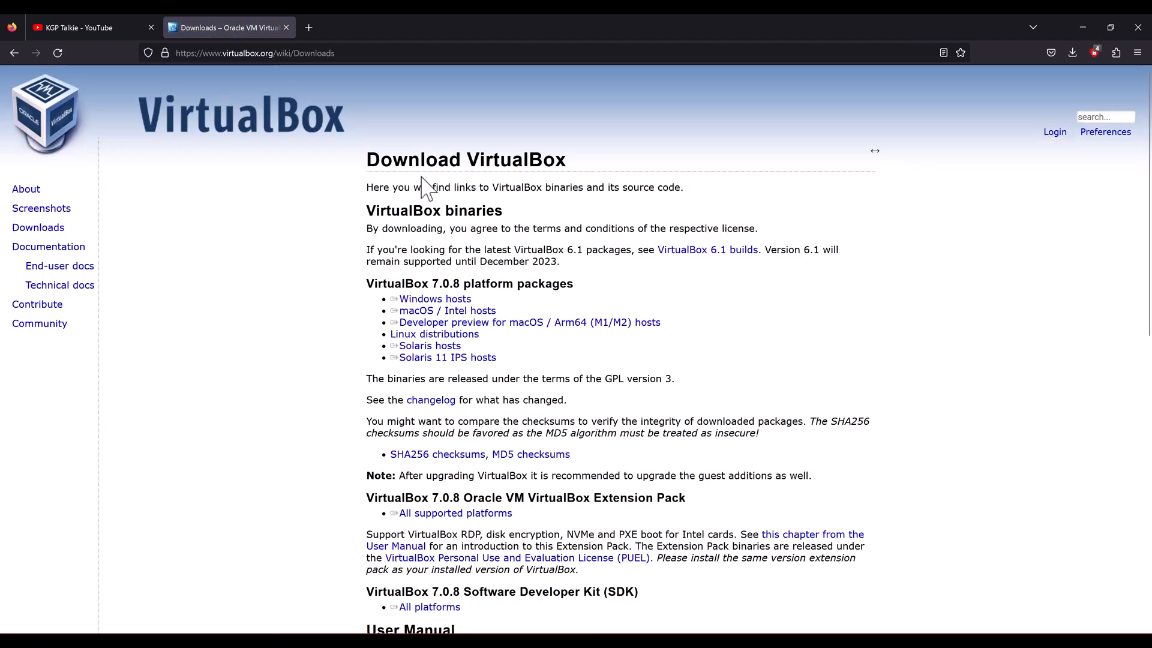
left_click(60, 120)
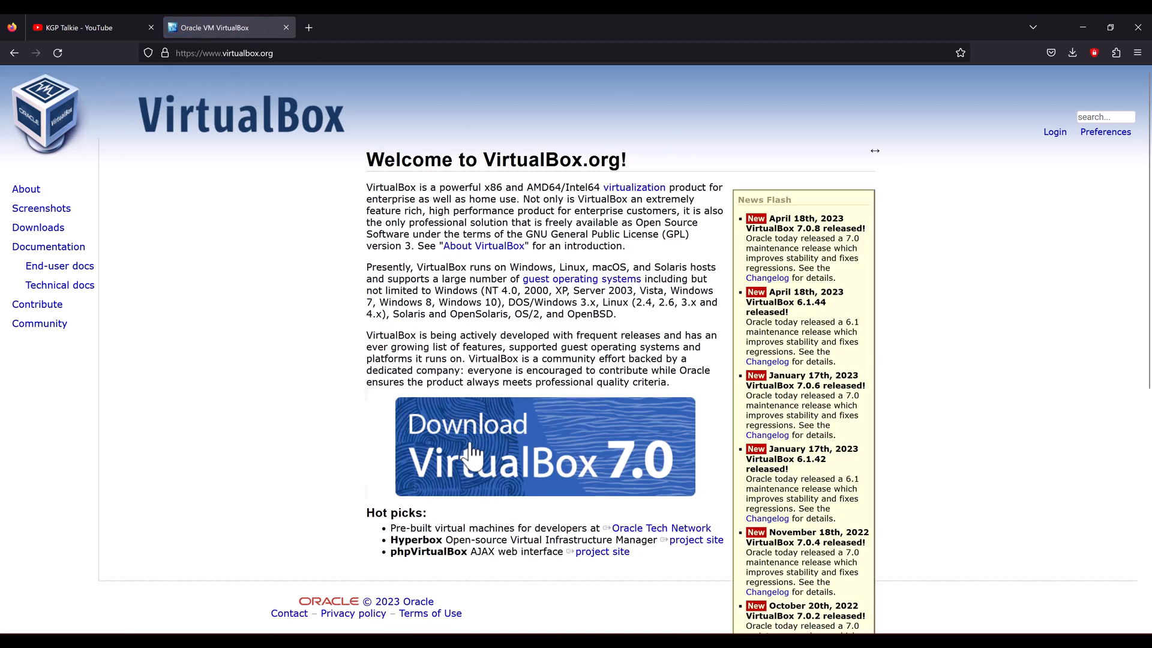
scroll(486, 450, "down", 1)
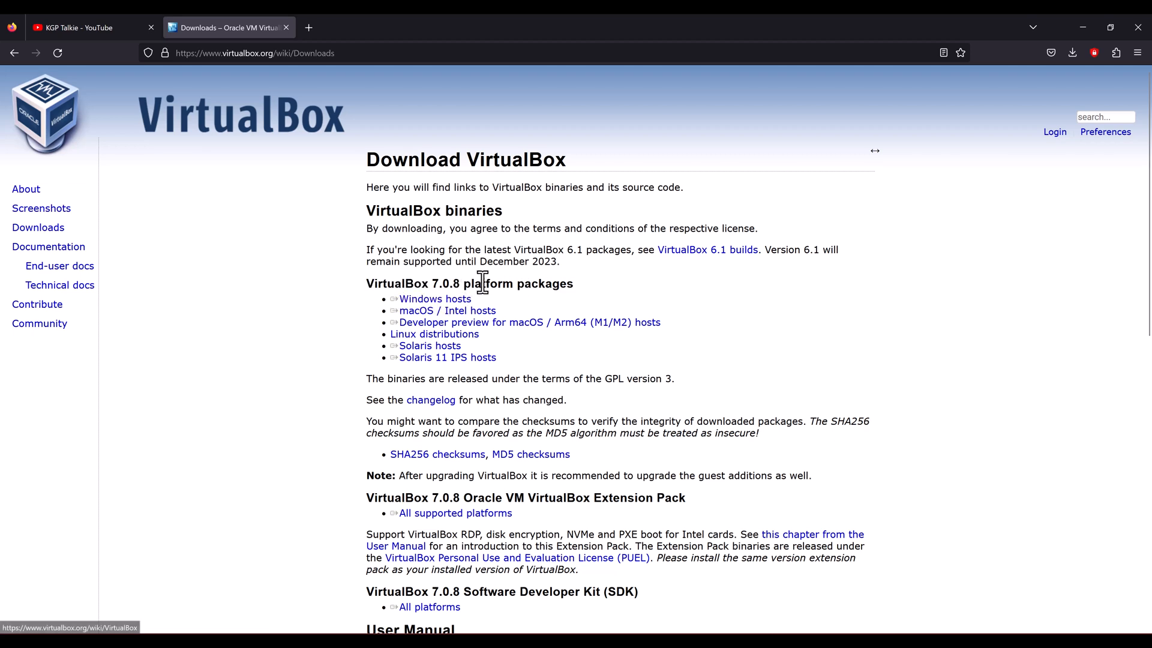
left_click(437, 300)
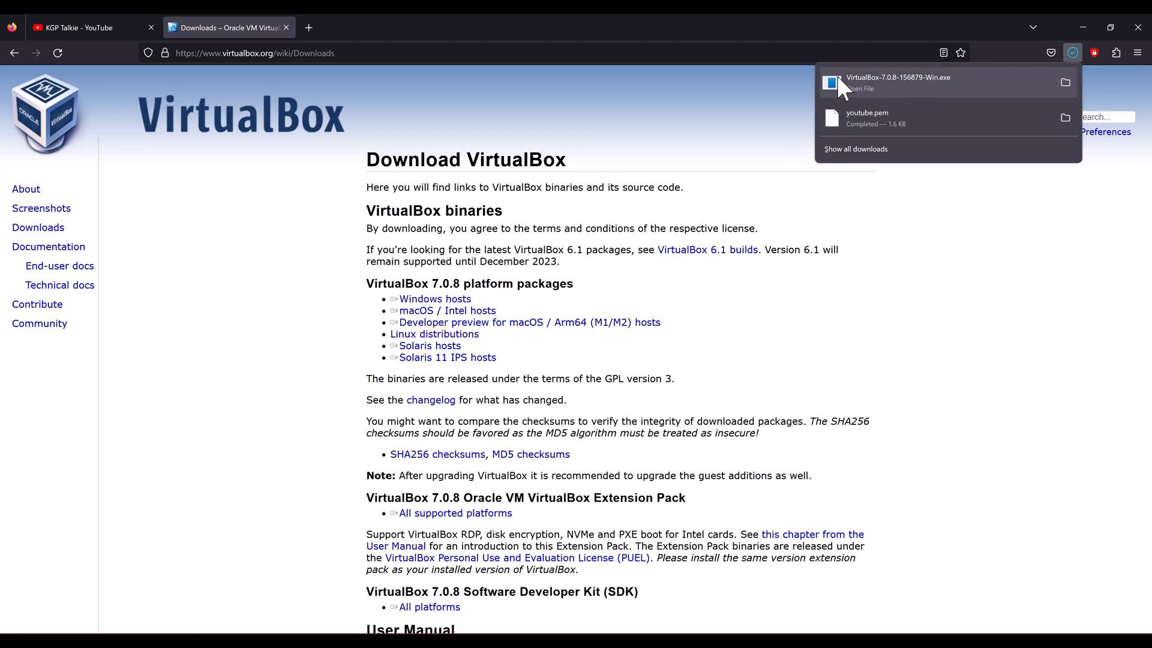
Step: Run VirtualBox-7.0.8-156879-Win.exe from Downloads and dismiss the antivirus notification
left_click(1066, 83)
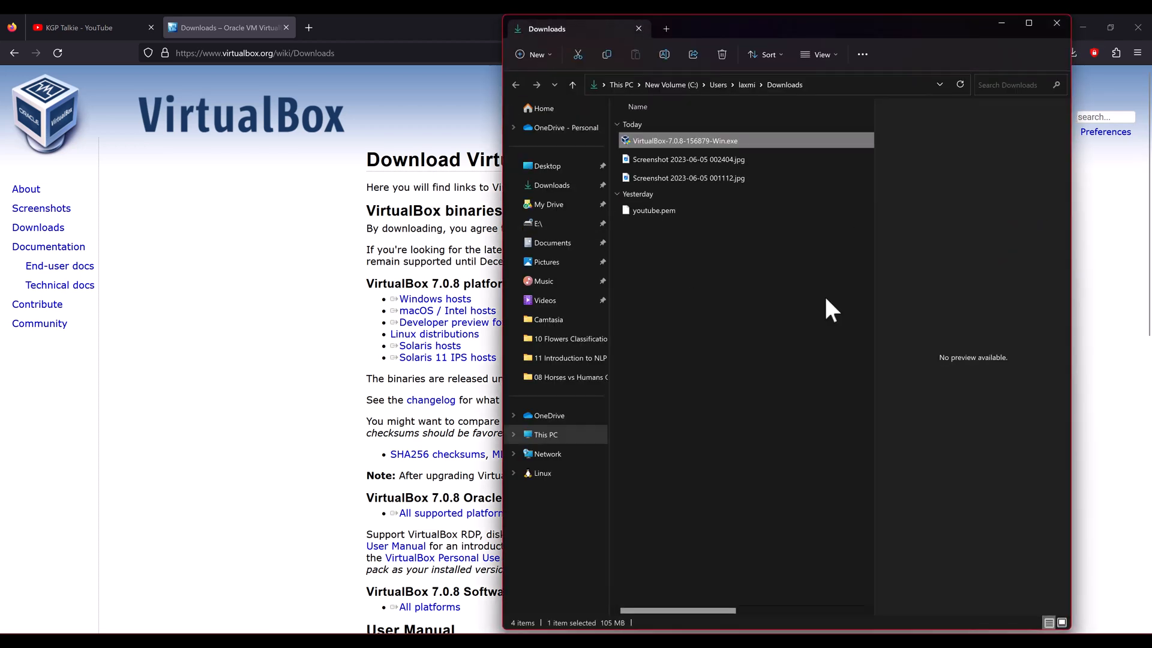
double_click(655, 140)
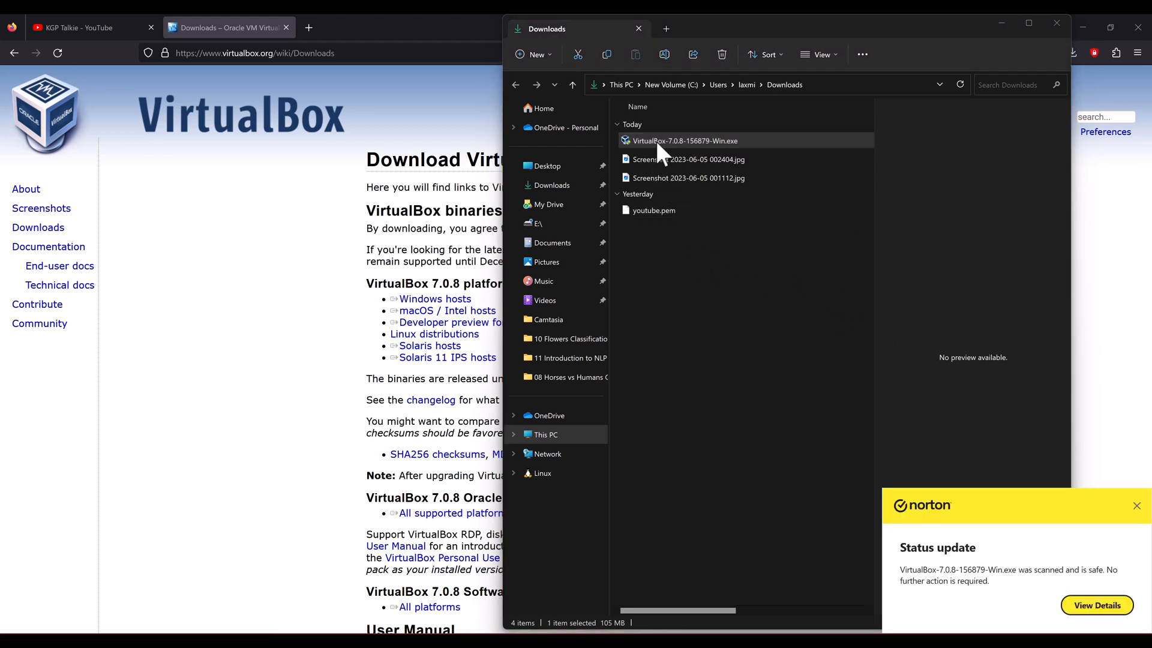
left_click(1136, 506)
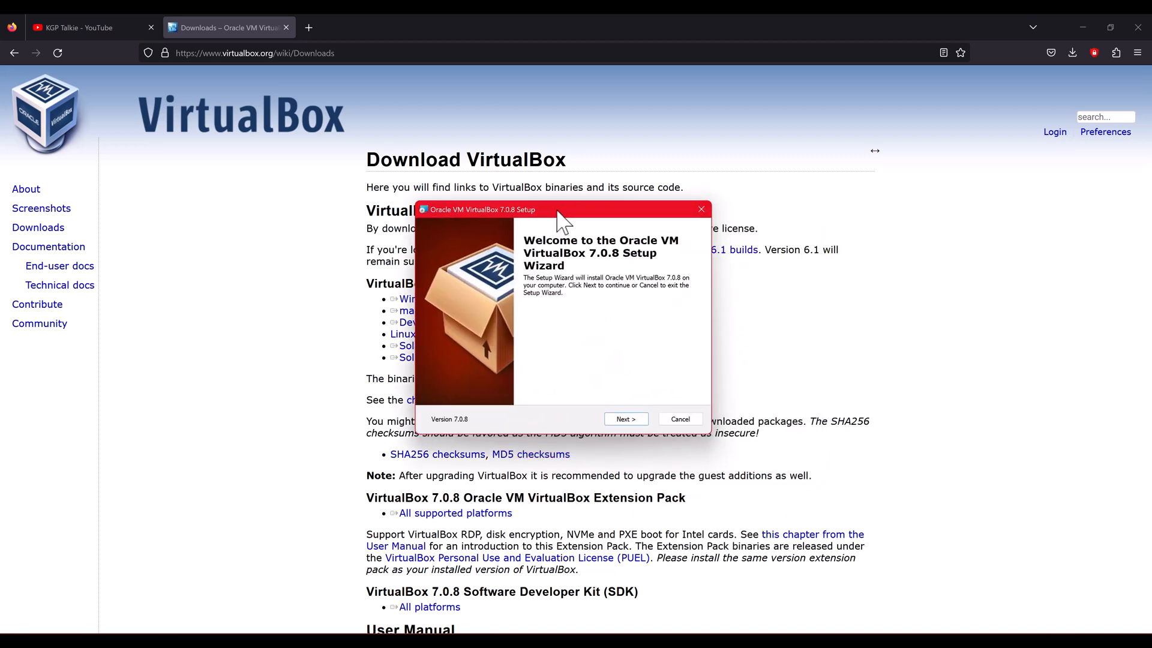
Step: Install VirtualBox 7.0.8 with default features, accept the network warning, and launch it
left_click(625, 419)
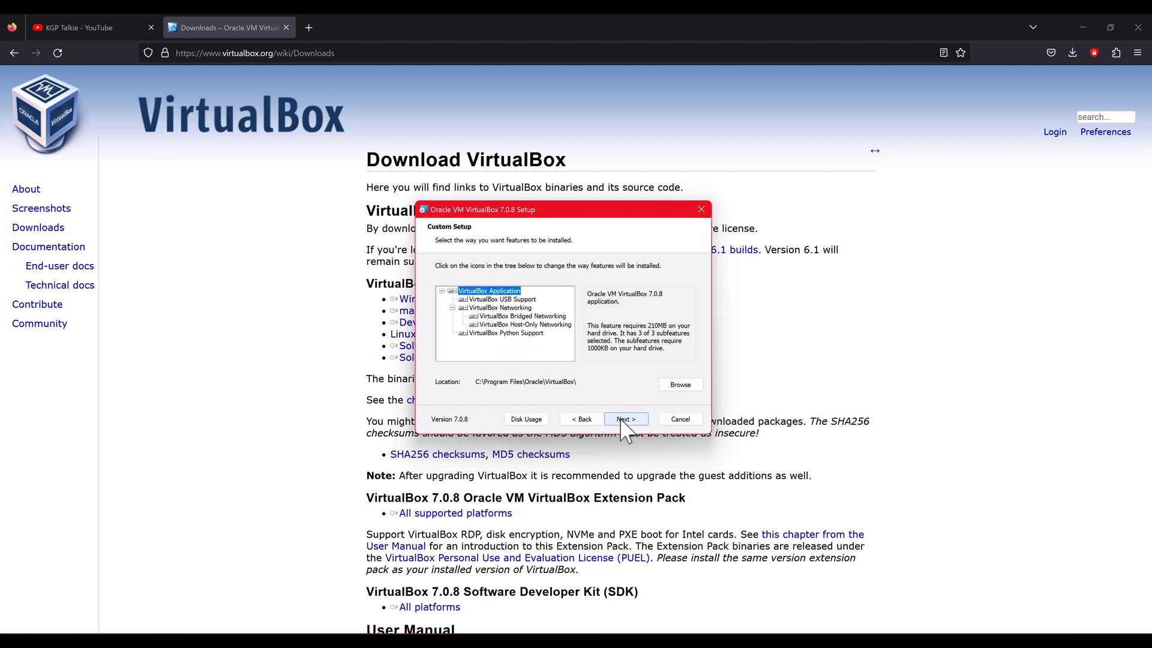
left_click(625, 419)
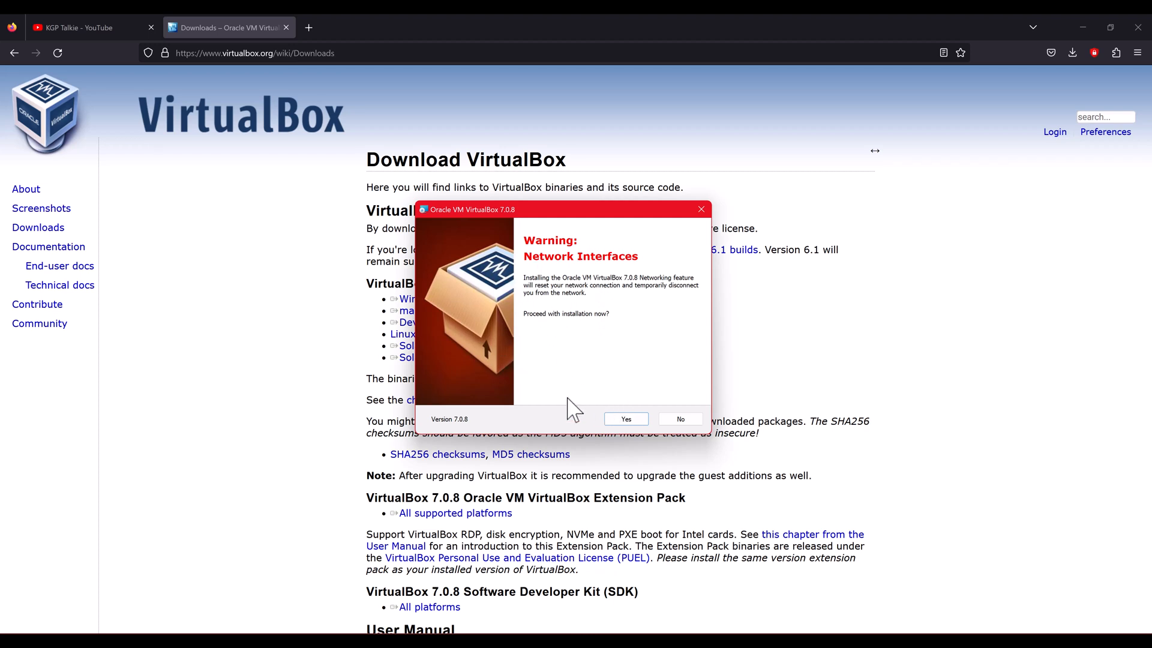
left_click(627, 419)
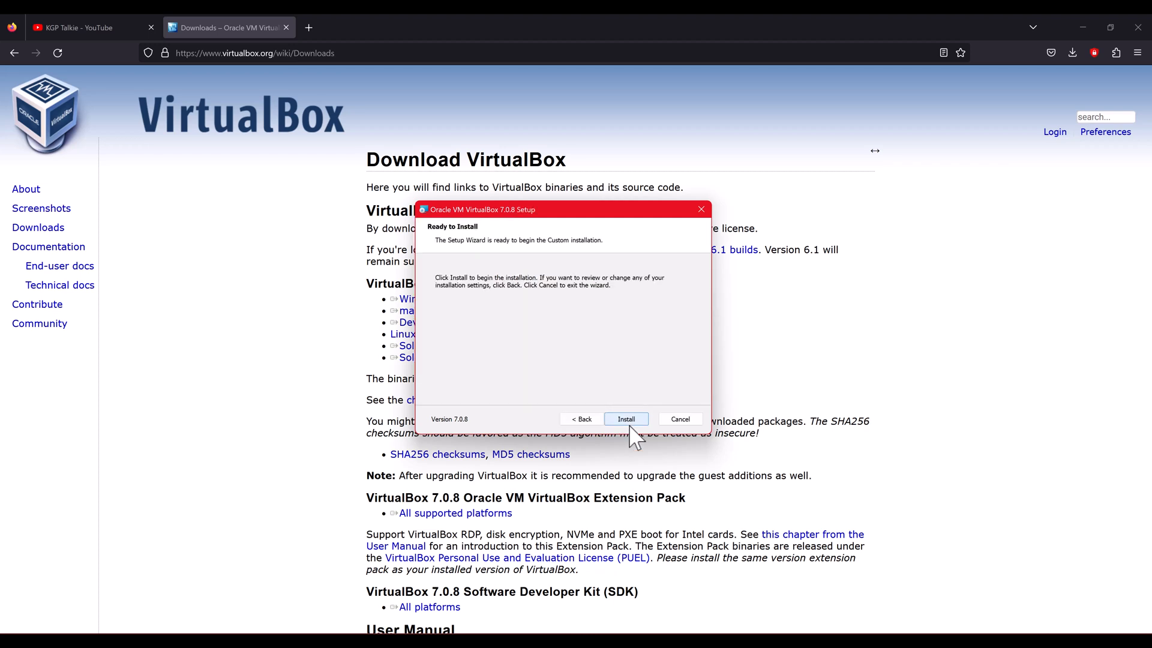
left_click(627, 419)
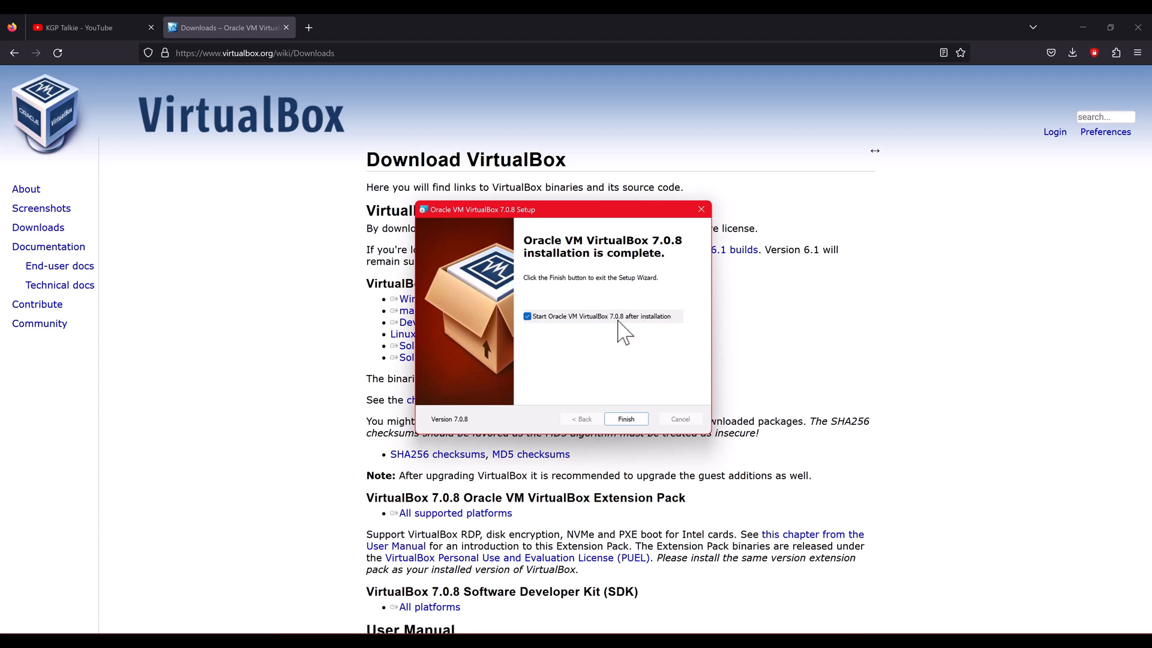
left_click(626, 420)
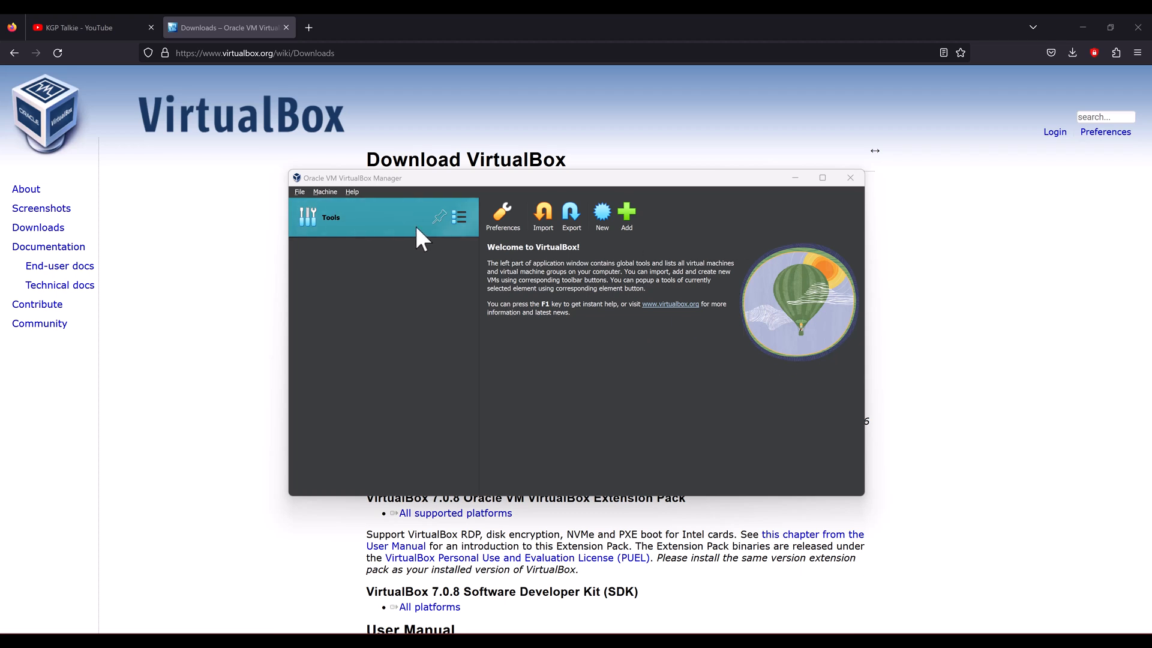
Step: Open the Create Virtual Machine wizard from VirtualBox Manager's New button
left_click(601, 212)
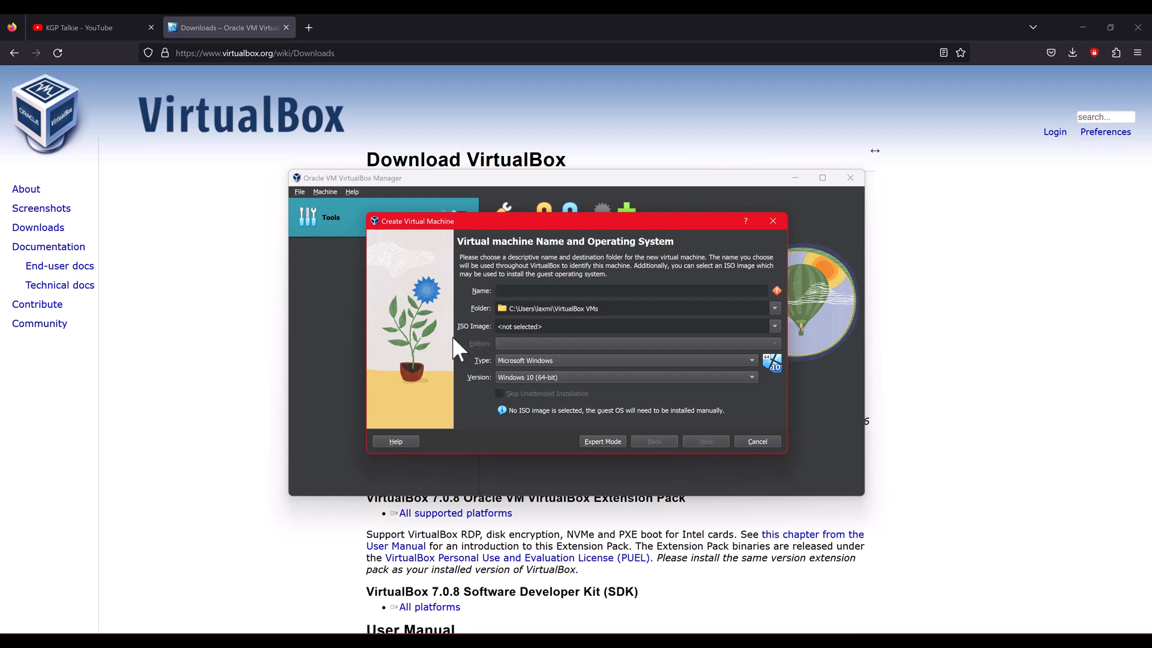
Step: Search 'ubuntu lts 22.04' in a new tab and open the 22.04 LTS result
left_click(306, 33)
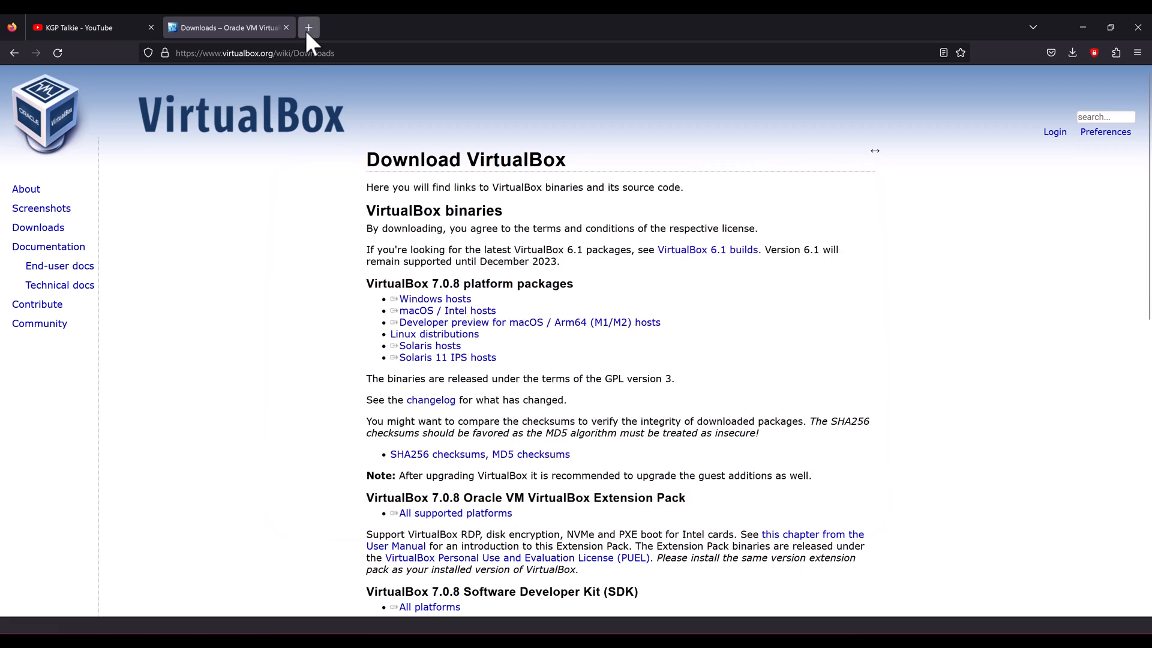
type("ubun")
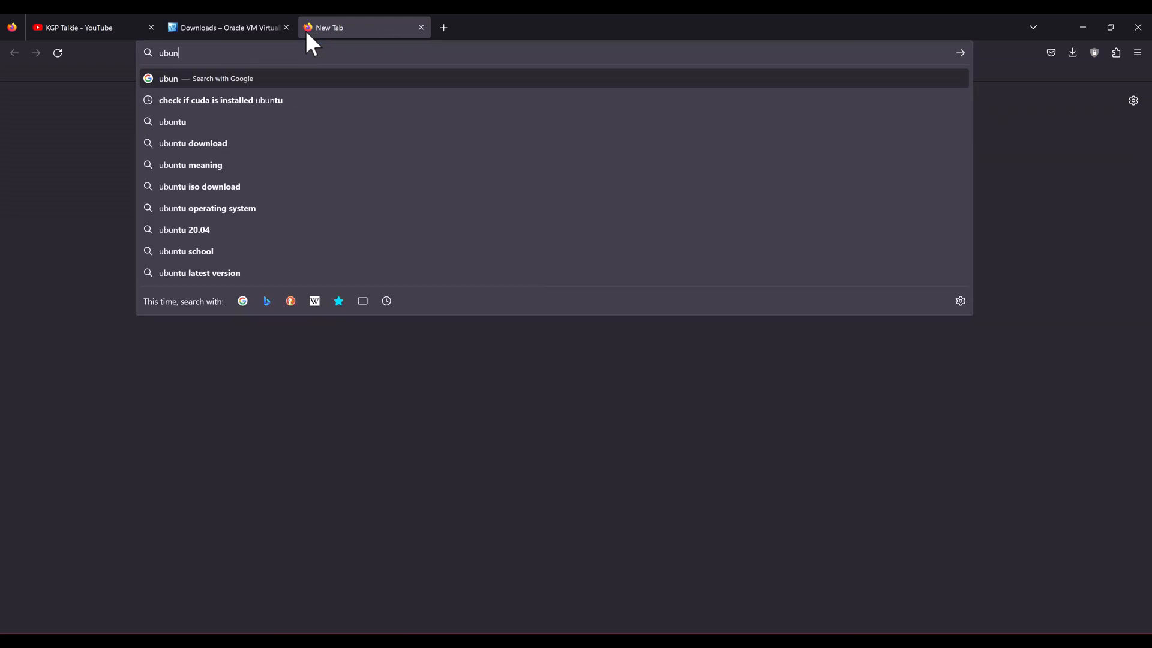
type("tu lts 22.04")
key("Return")
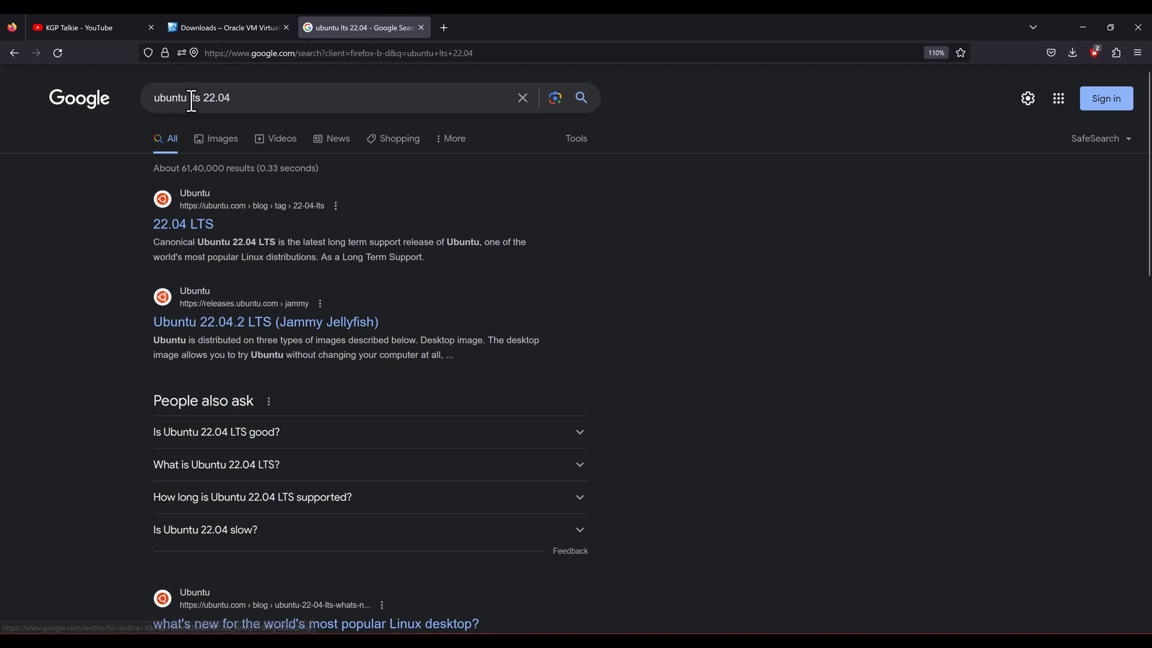
left_click(181, 233)
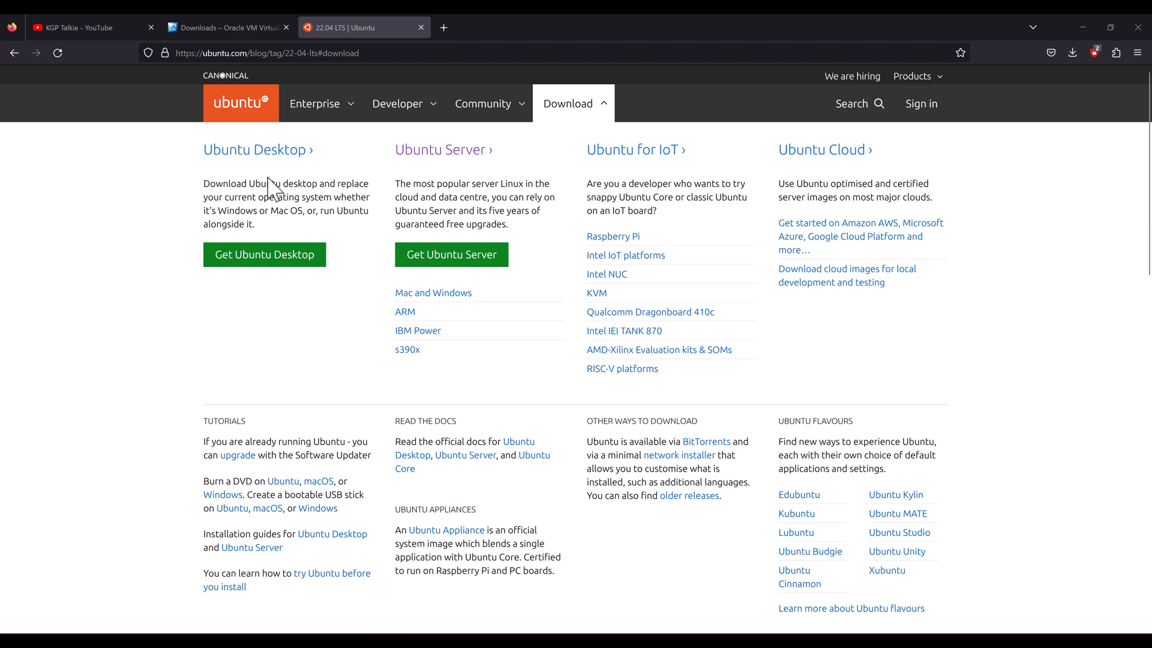
Step: Zoom the page to 120% and go to the Ubuntu Desktop download page
key("ctrl+plus")
key("ctrl+plus")
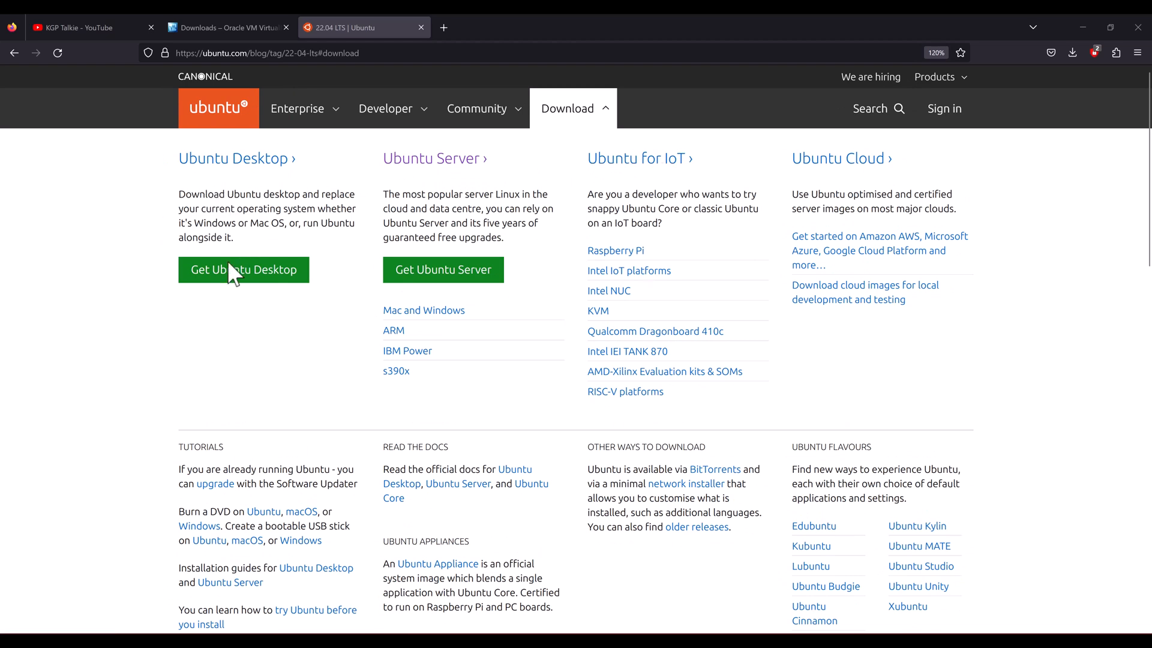
left_click(221, 275)
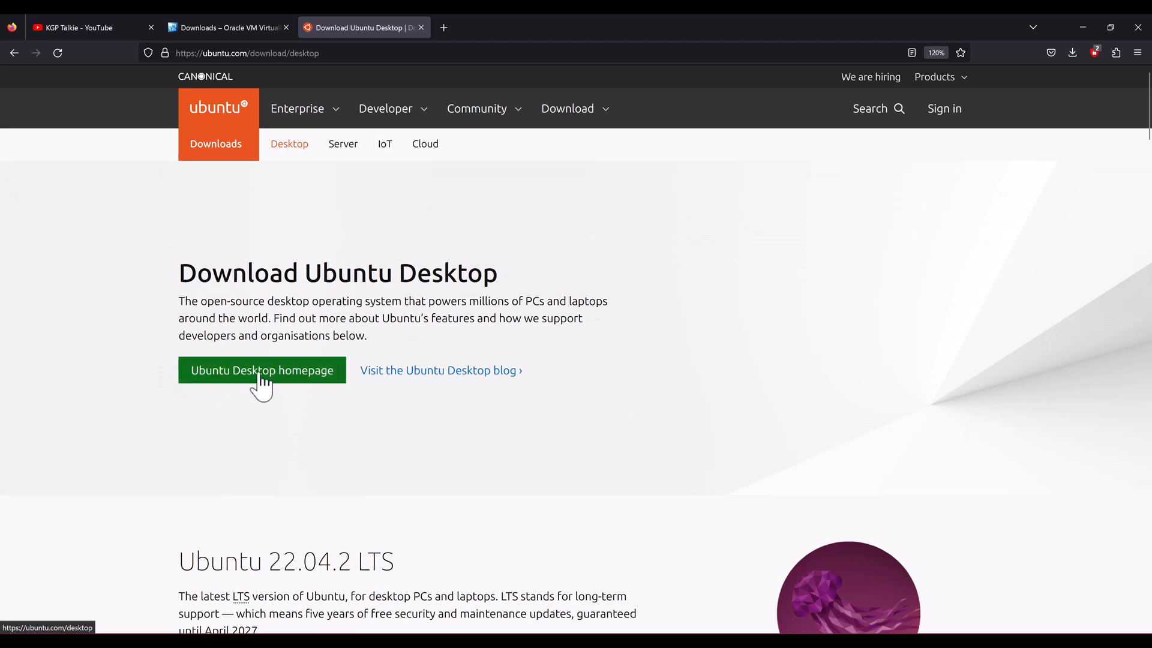
scroll(262, 381, "down", 5)
scroll(224, 311, "up", 4)
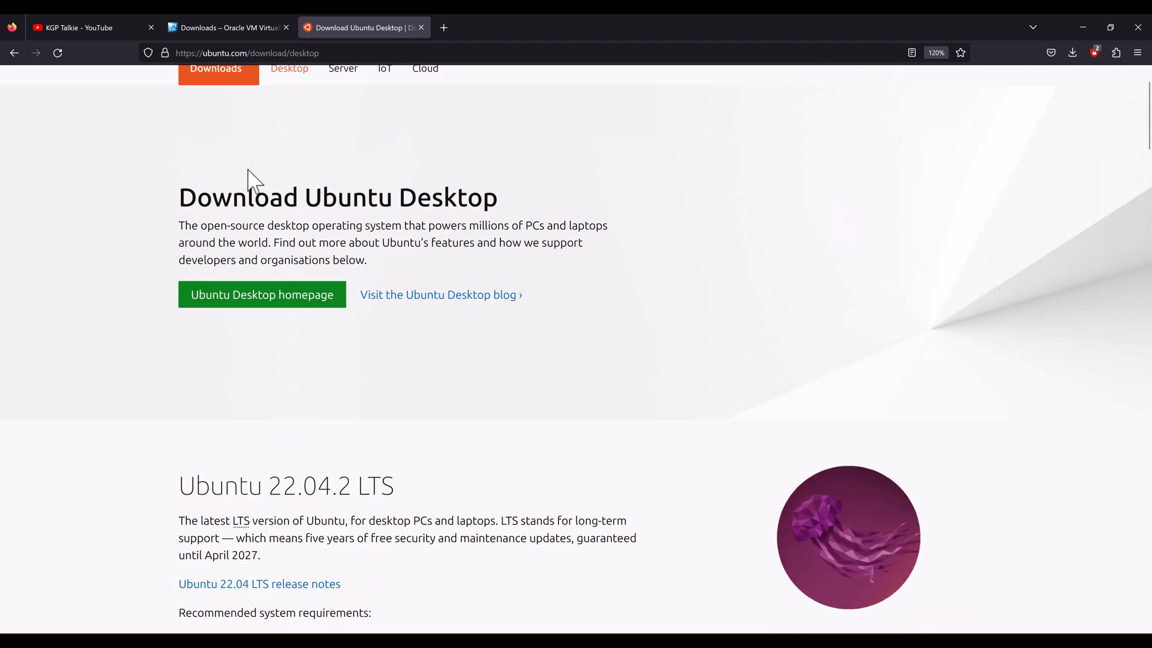
scroll(246, 180, "down", 3)
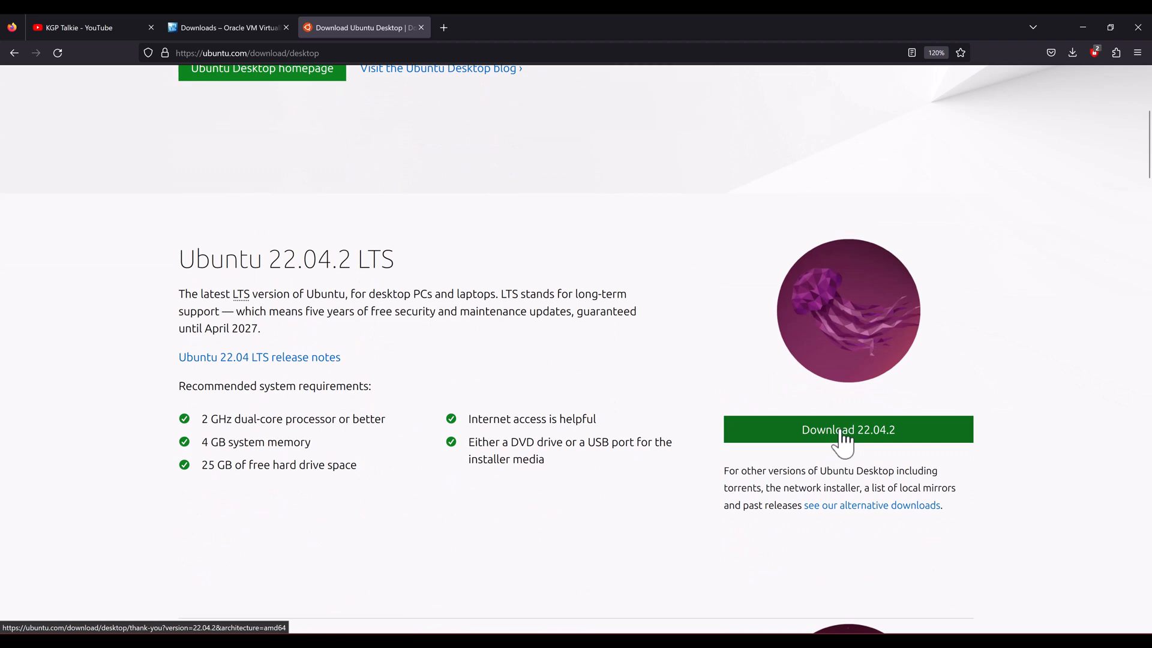
Step: Highlight the 4 GB memory and 25 GB disk requirements, then download Ubuntu Desktop 22.04.2
left_click_drag(206, 445, 326, 452)
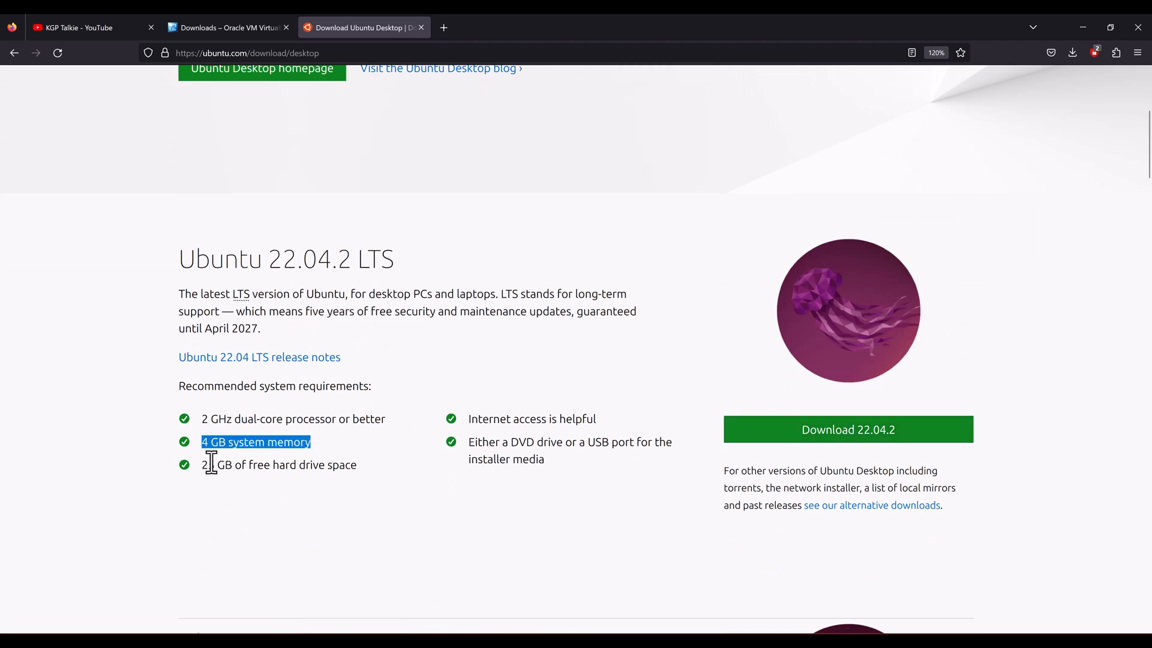
left_click_drag(204, 465, 367, 466)
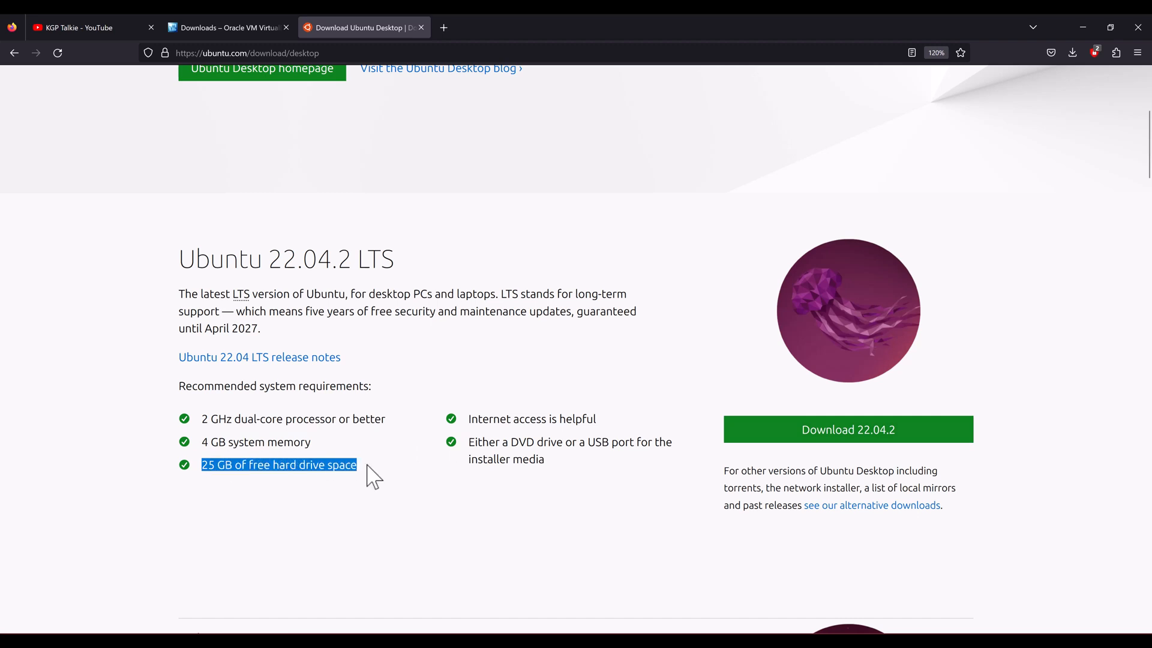
left_click(875, 442)
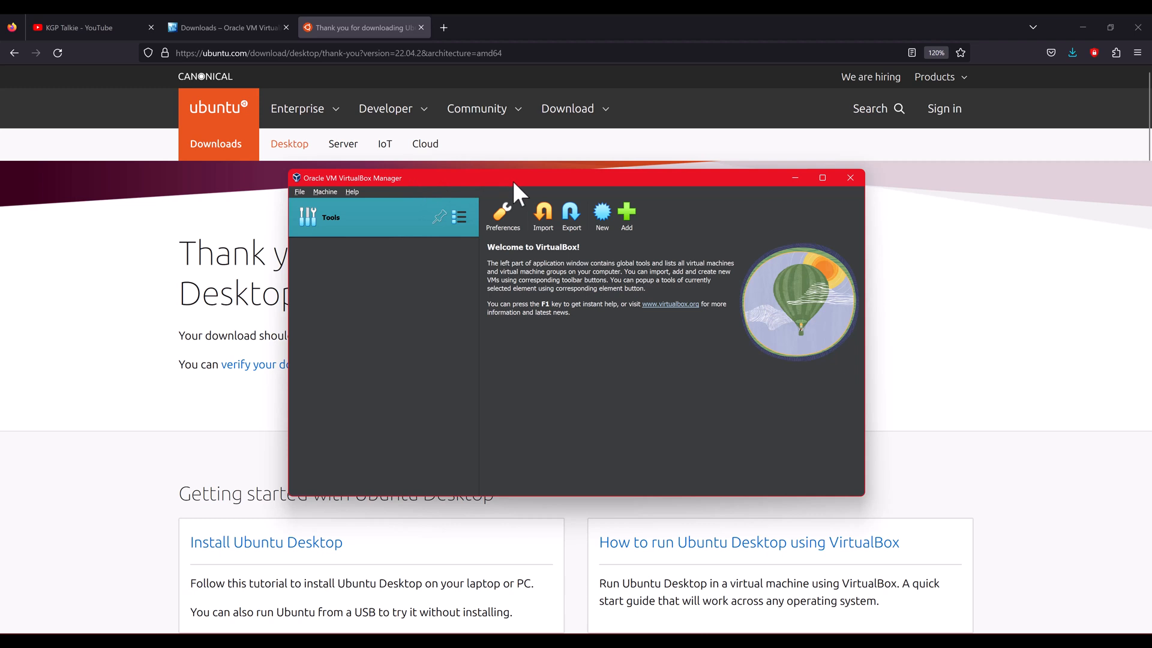
Step: Name the new machine 'ubuntu' and attach ubuntu-22.04.2-desktop-amd64.iso from Downloads as its ISO image
left_click(603, 217)
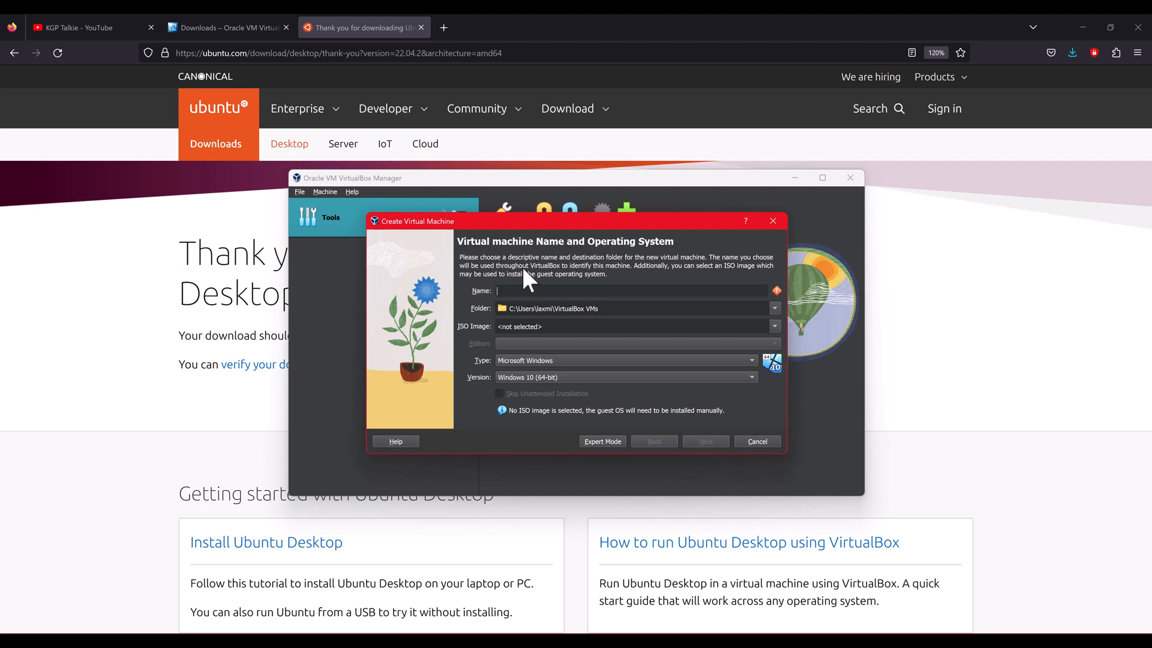
type("ubuntu")
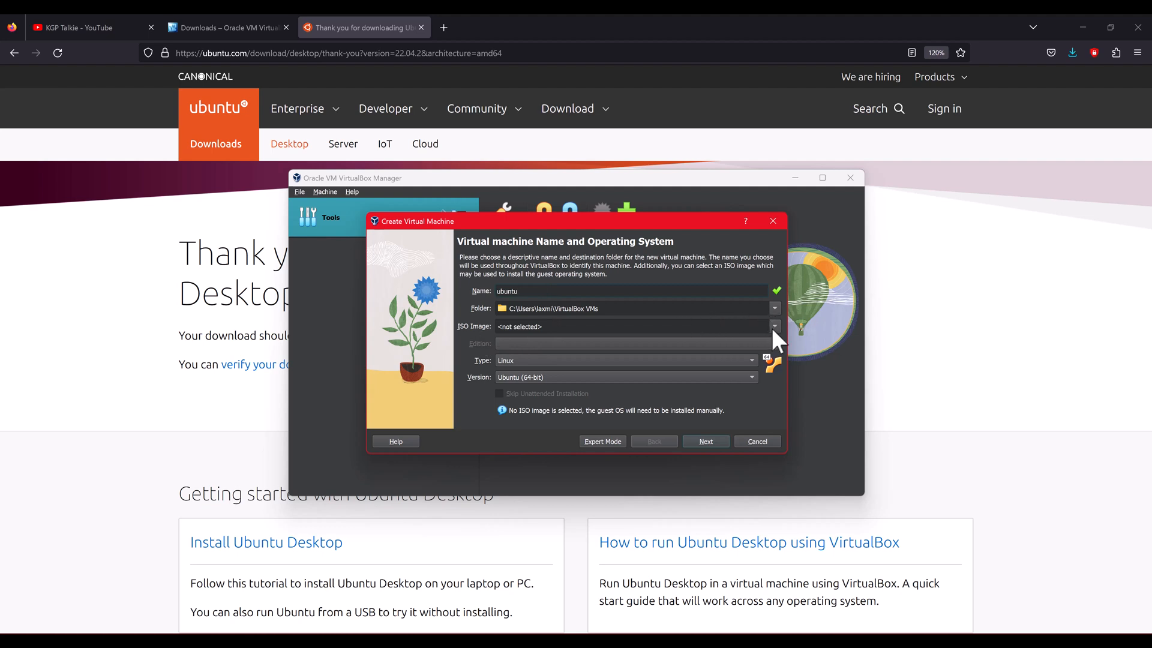
left_click(771, 327)
left_click(523, 346)
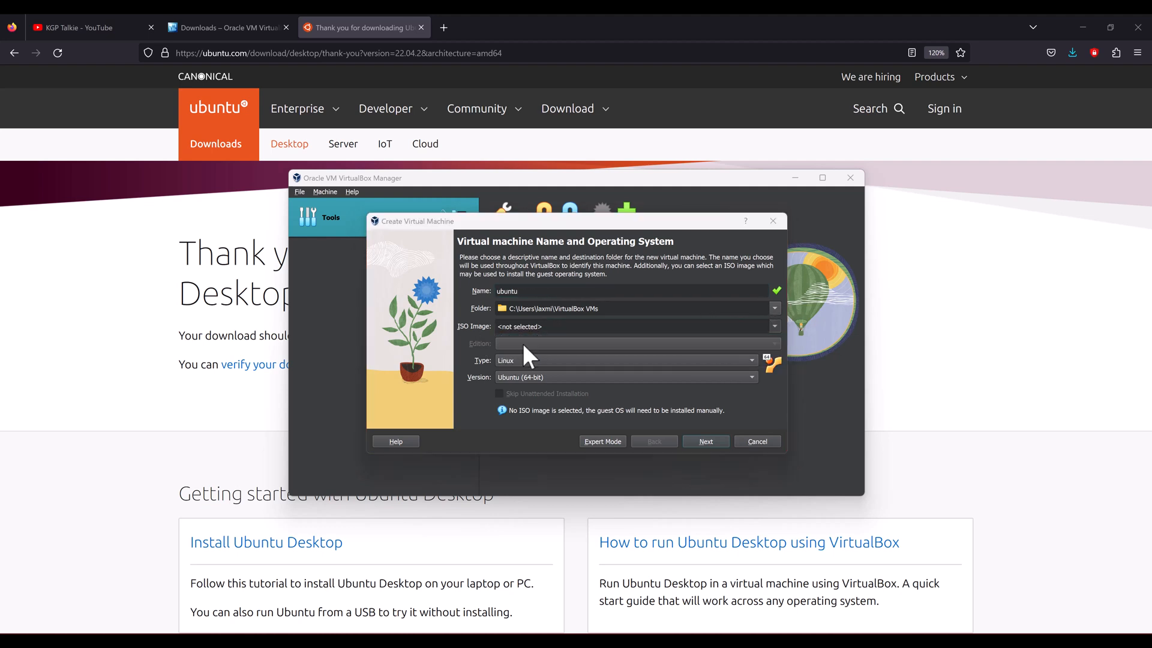
left_click(415, 379)
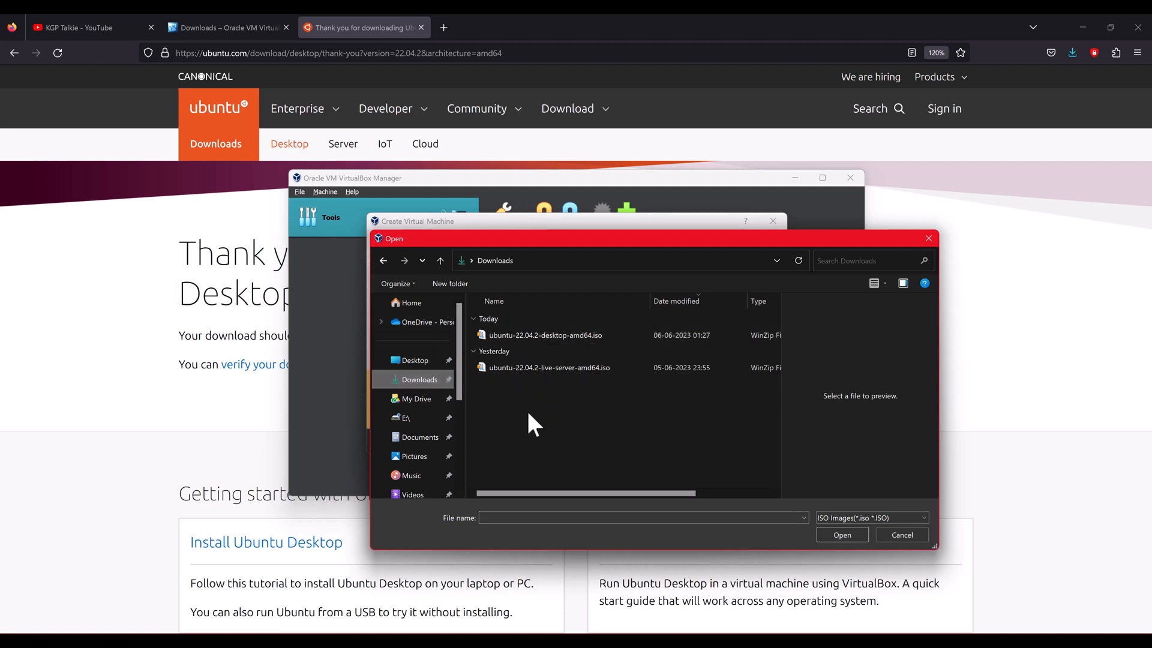
left_click(534, 333)
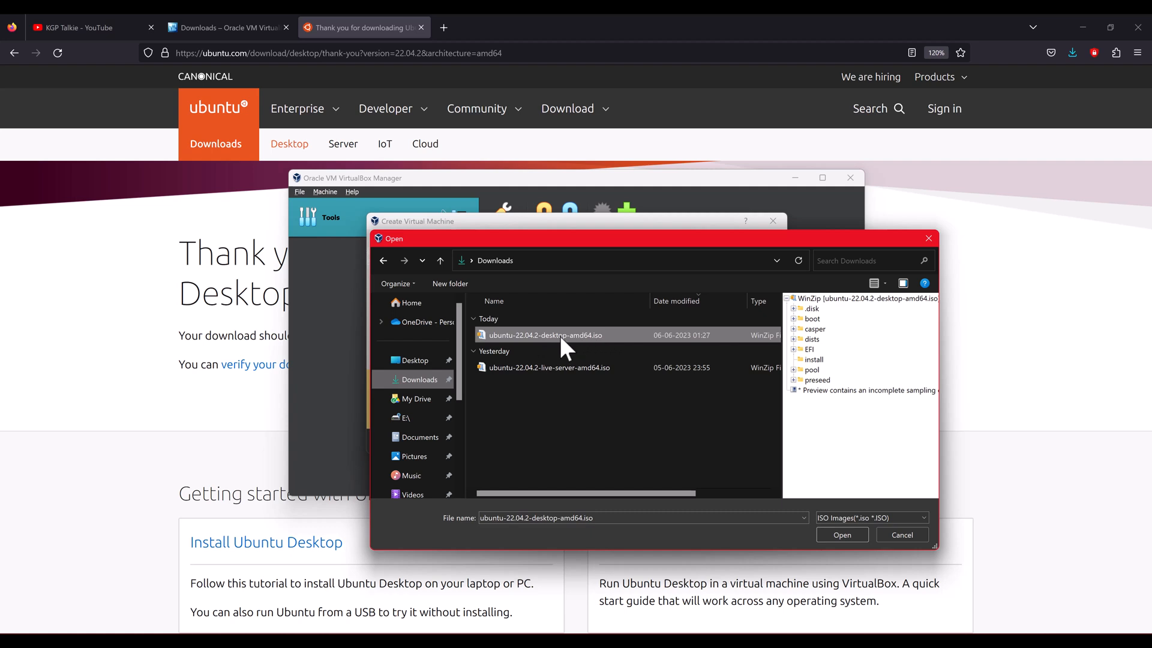
left_click(841, 534)
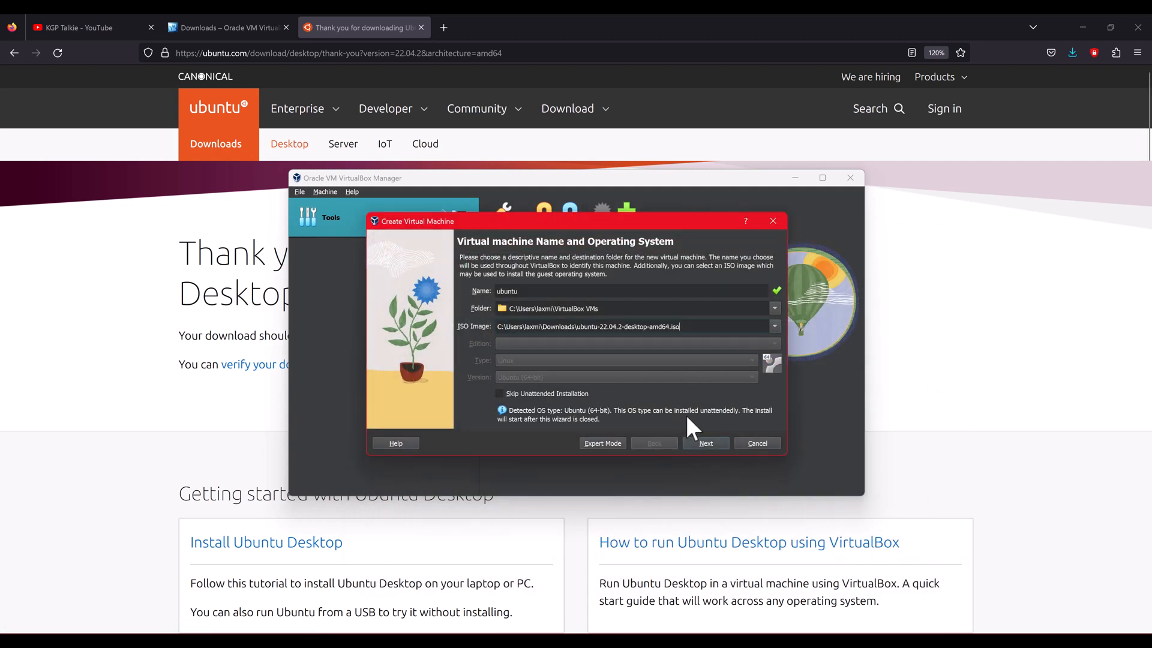
Step: Show the unattended-install passwords and change the username to 'ubuntu'
left_click(706, 445)
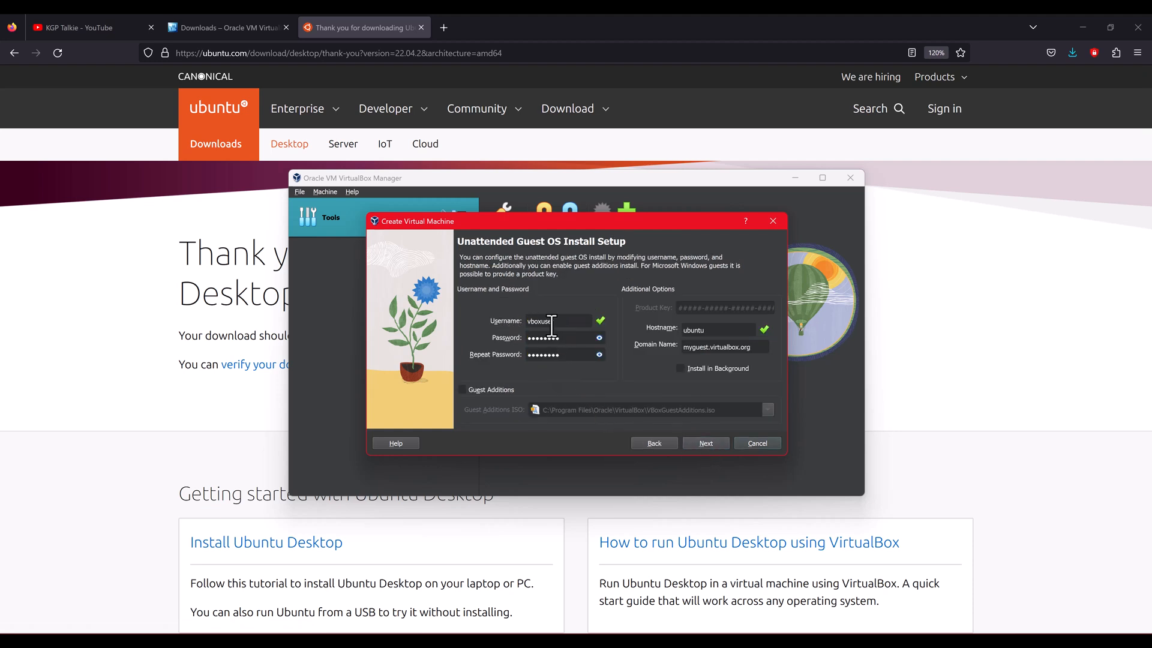
left_click(599, 337)
double_click(573, 323)
type("ubuntu")
Step: Replace the default password with a new password and move to the repeat field
double_click(573, 337)
key("BackSpace")
type("1234")
key("Tab")
type("1234")
Step: On the Hardware page, raise the base memory toward 8192 MB
left_click(704, 442)
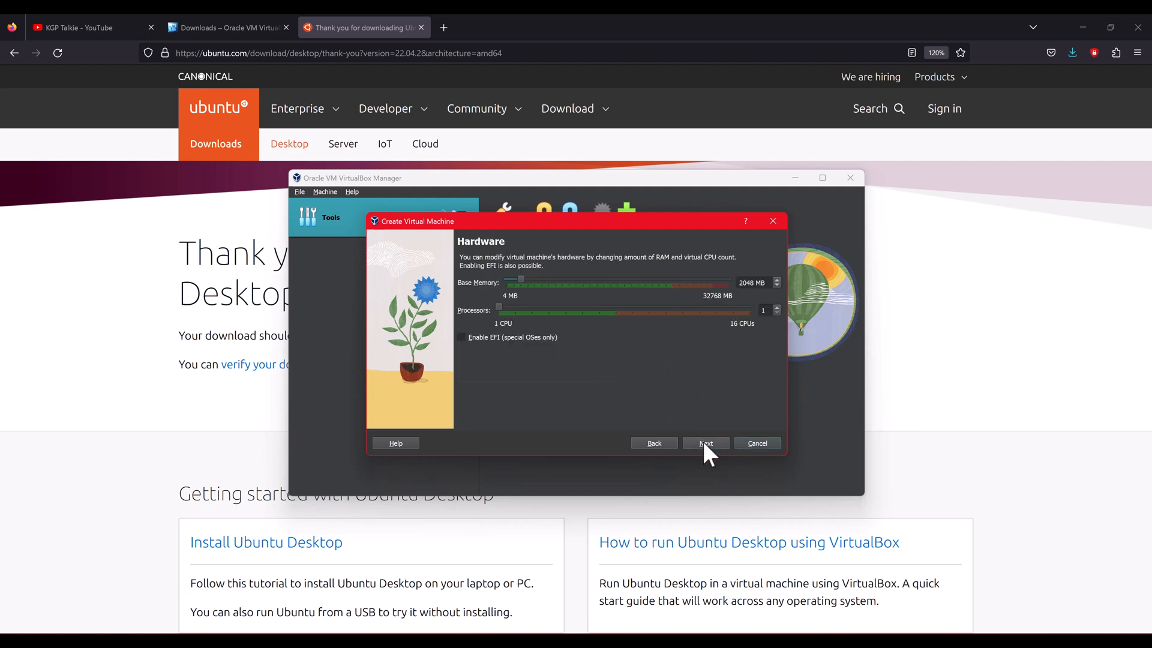
left_click(577, 282)
left_click_drag(530, 281, 561, 282)
Step: Set the ubuntu VM's virtual hard disk size to 100 GB
left_click(709, 441)
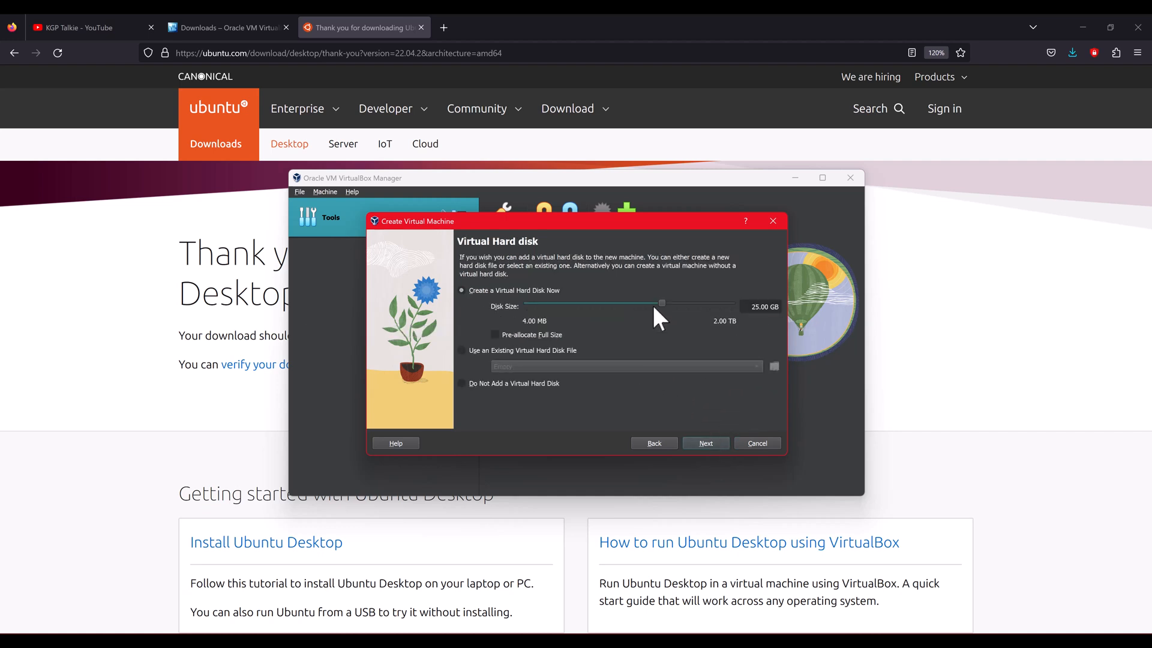
key("BackSpace")
key("BackSpace")
type("100")
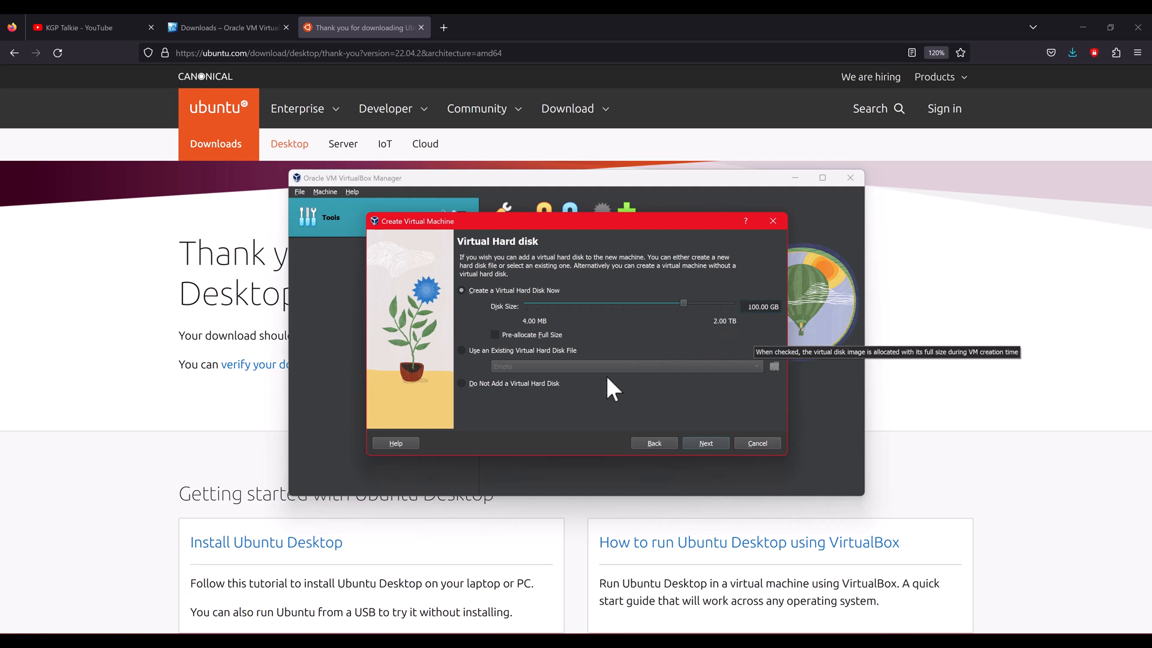
Step: Review the configuration summary and finish creating the ubuntu VM
left_click(702, 444)
scroll(619, 369, "down", 2)
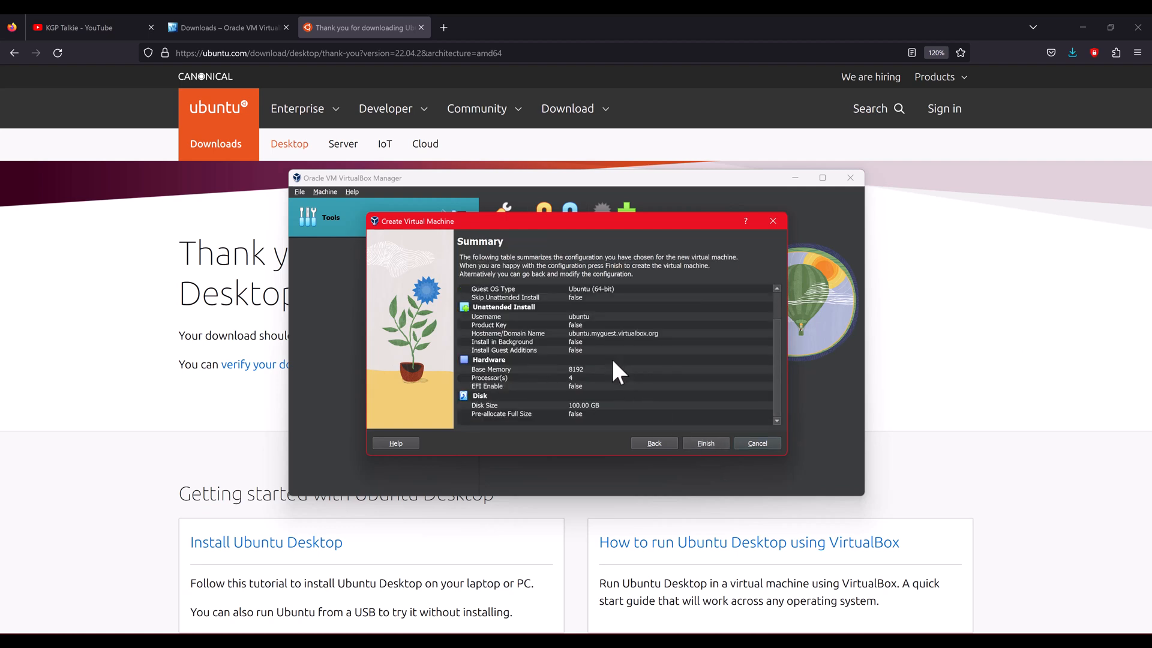
scroll(613, 362, "up", 2)
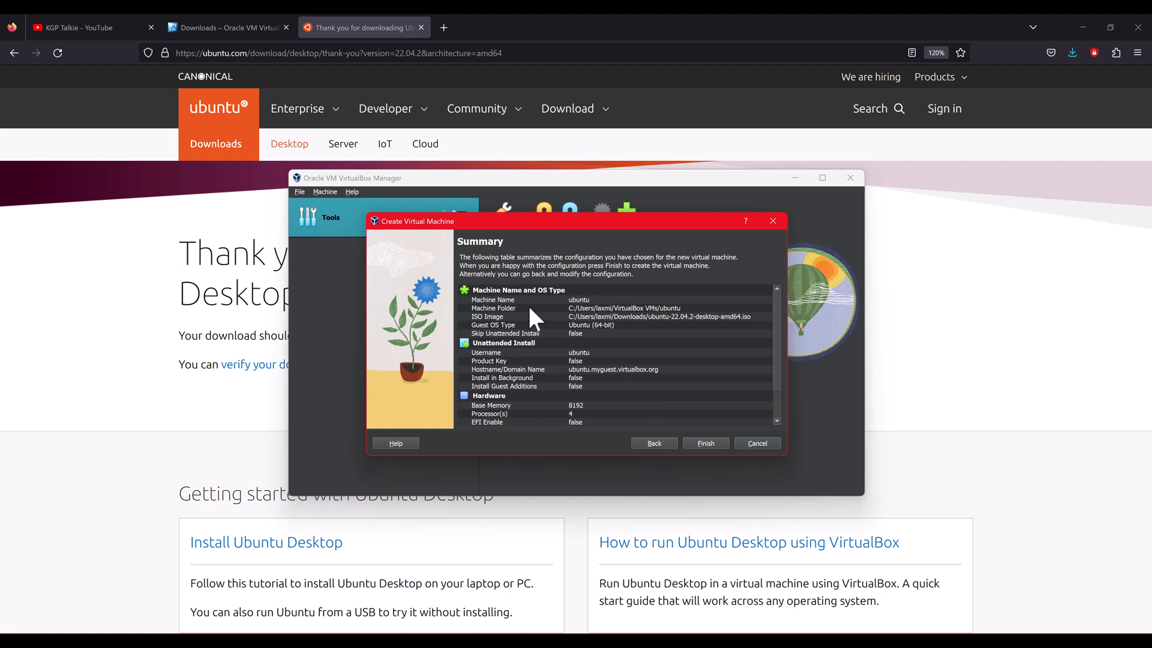
scroll(571, 345, "down", 2)
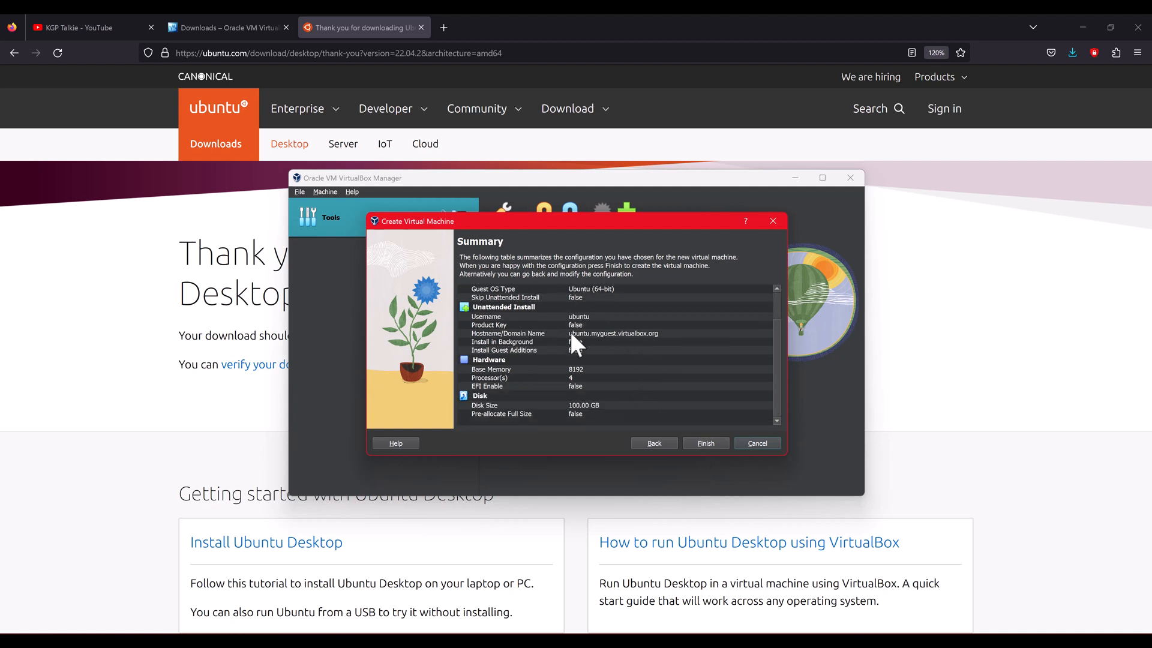
left_click(712, 443)
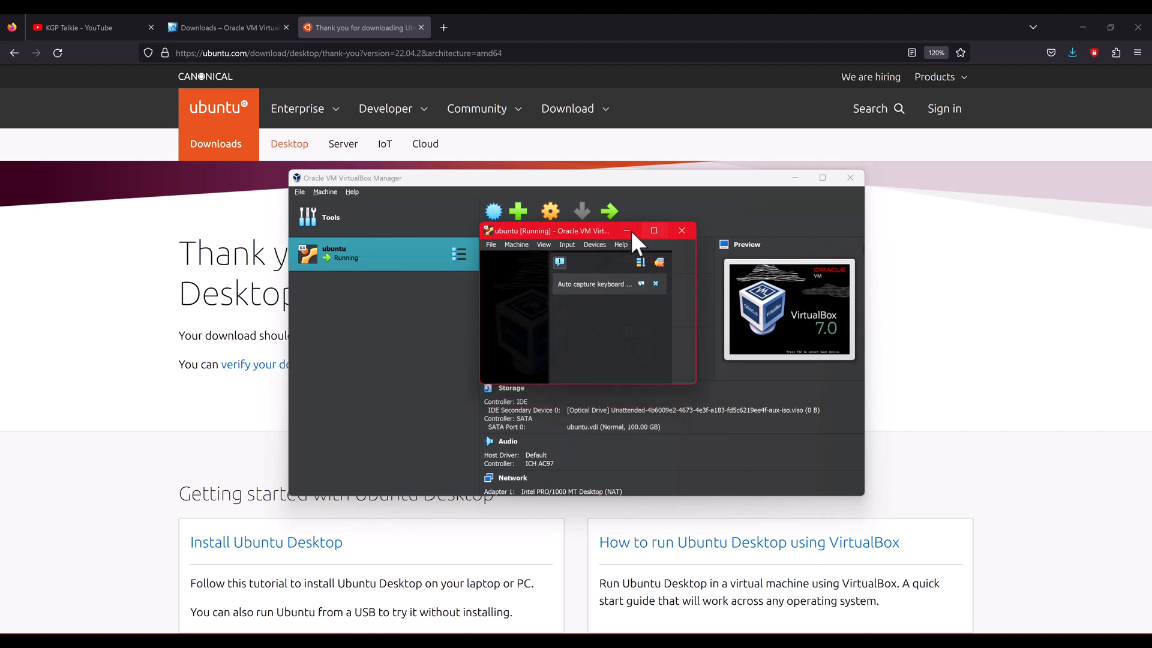
Step: Minimize the running ubuntu VM window and restore it from the taskbar
left_click(632, 231)
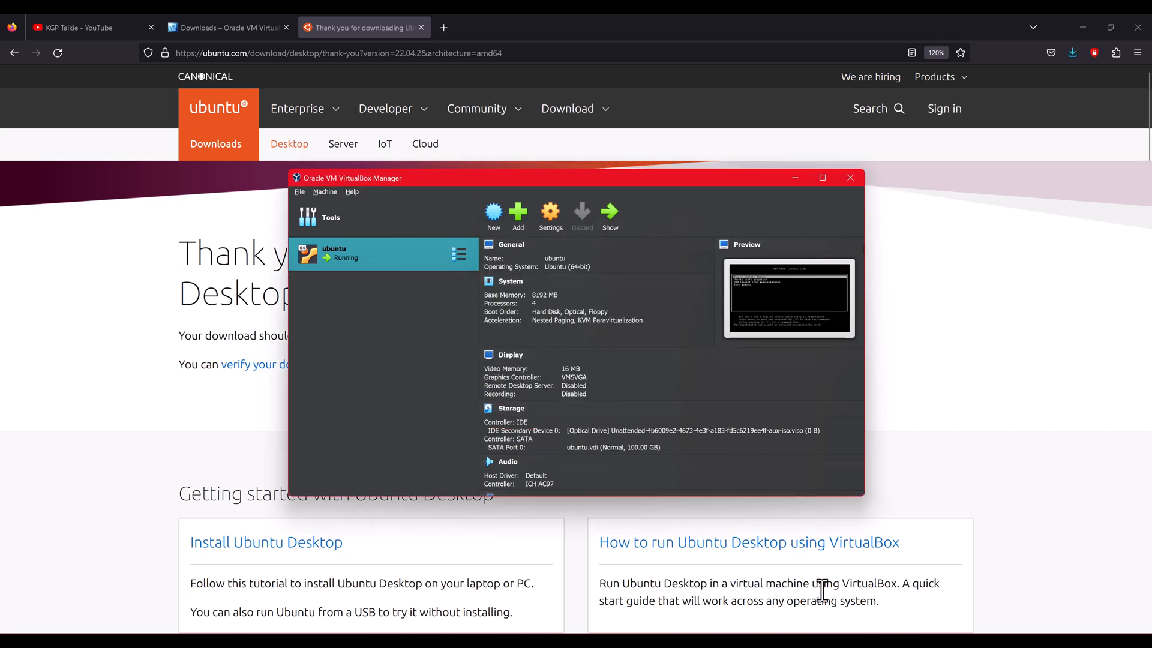
left_click(812, 640)
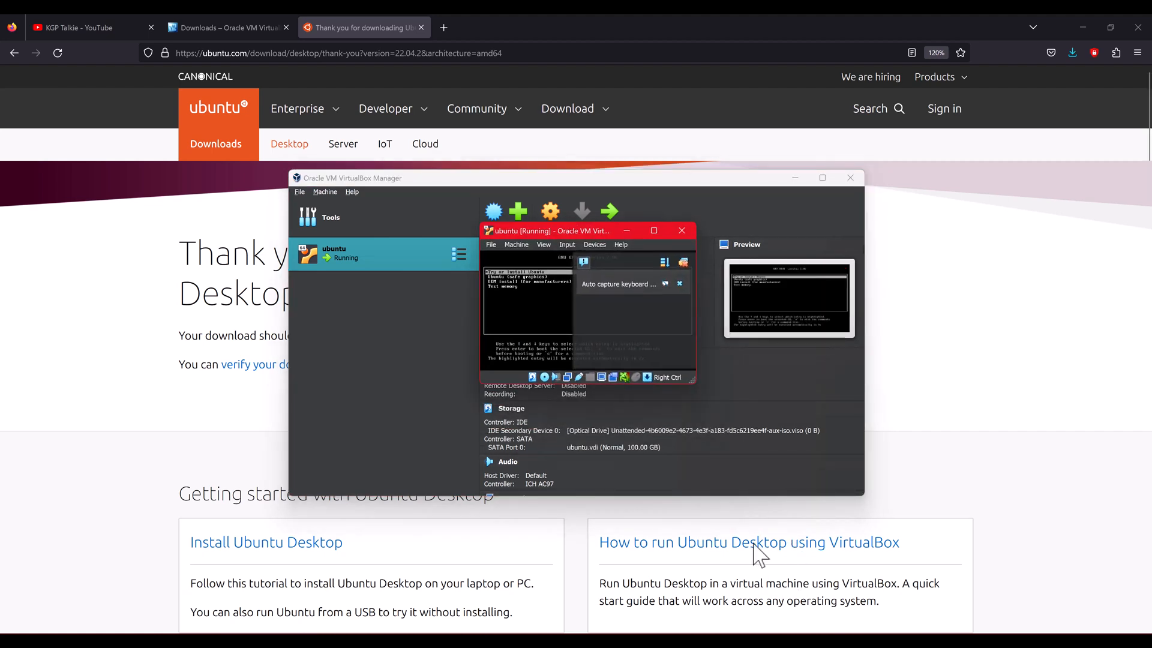
Step: Maximize the VM window and use View > Adjust Window Size to fit the guest display
left_click(653, 231)
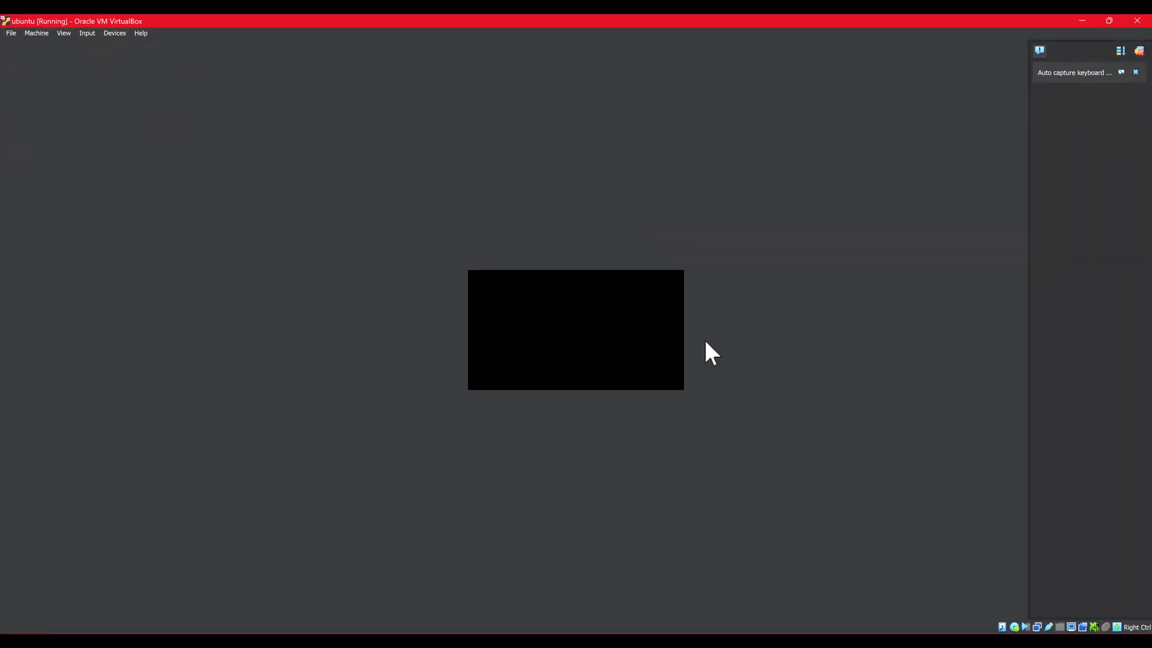
left_click(63, 33)
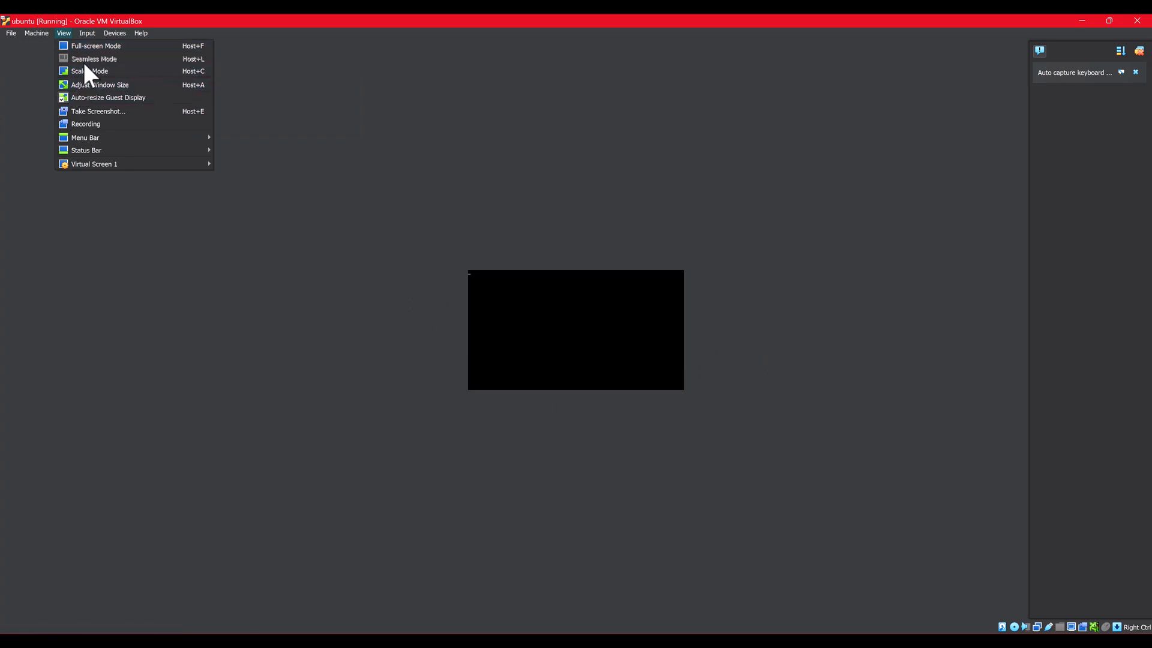
left_click(91, 84)
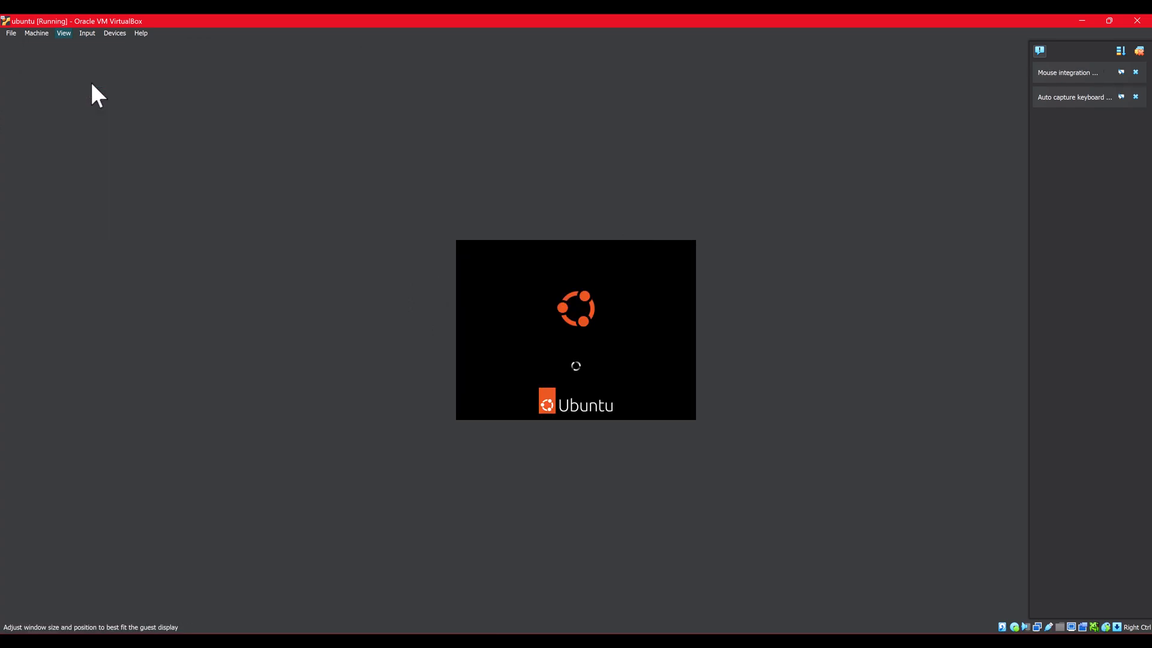
Step: Switch to View > Scaled Mode, maximize the window, and dismiss the VirtualBox notifications
left_click(195, 18)
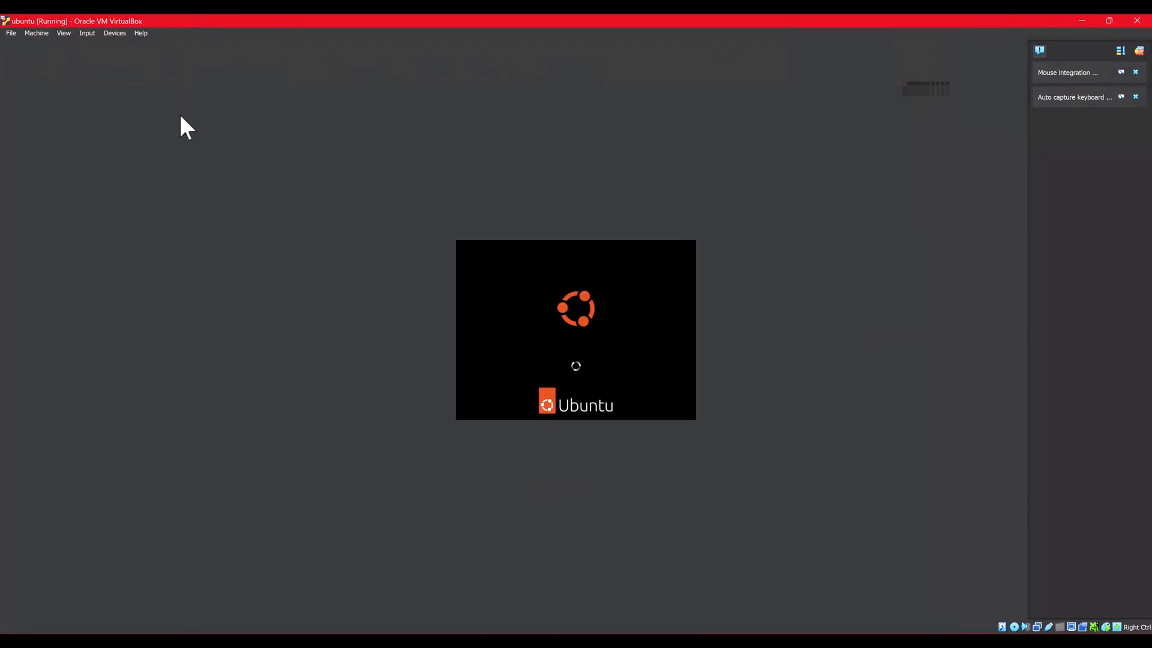
left_click(86, 34)
mouse_move(62, 34)
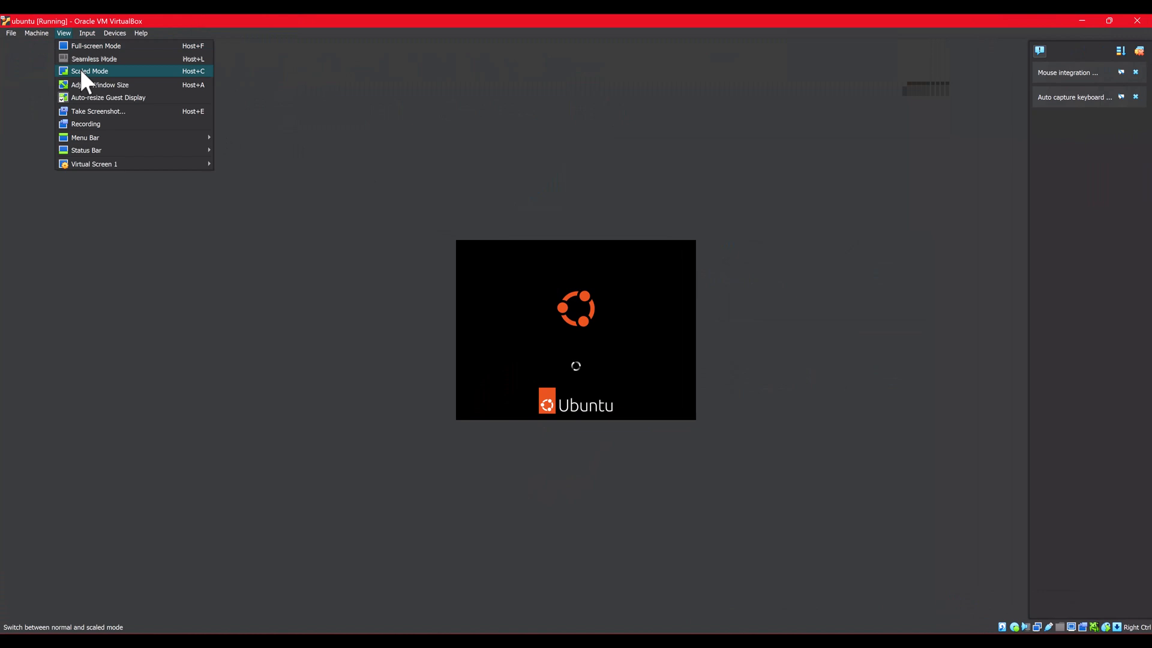
left_click(99, 67)
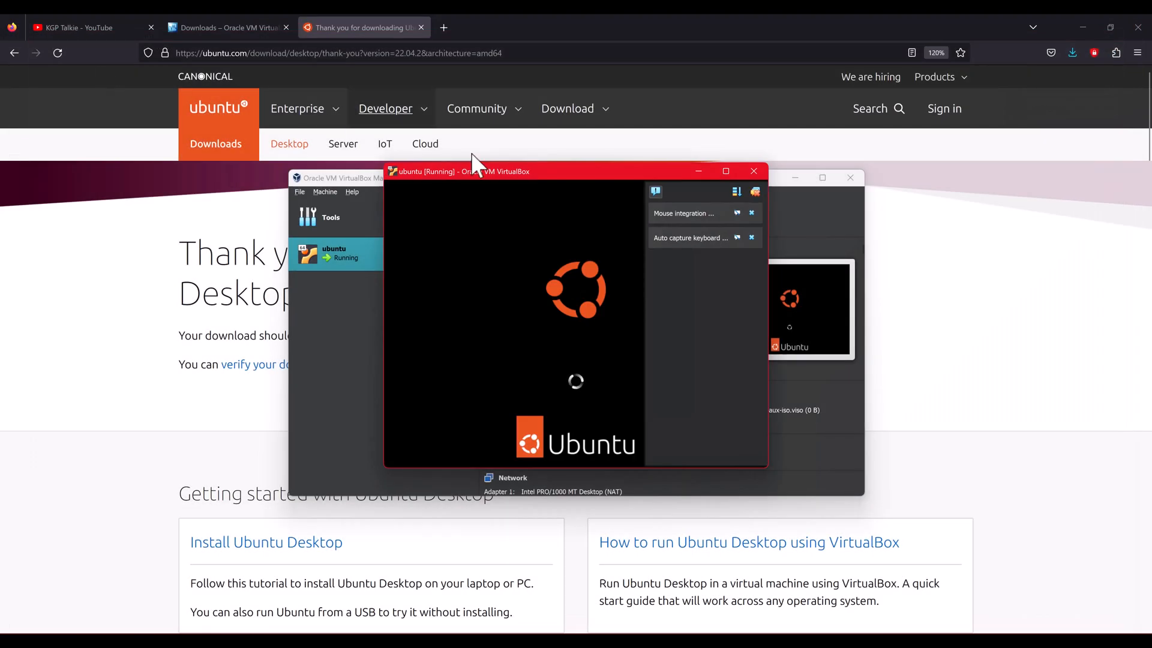
left_click(720, 172)
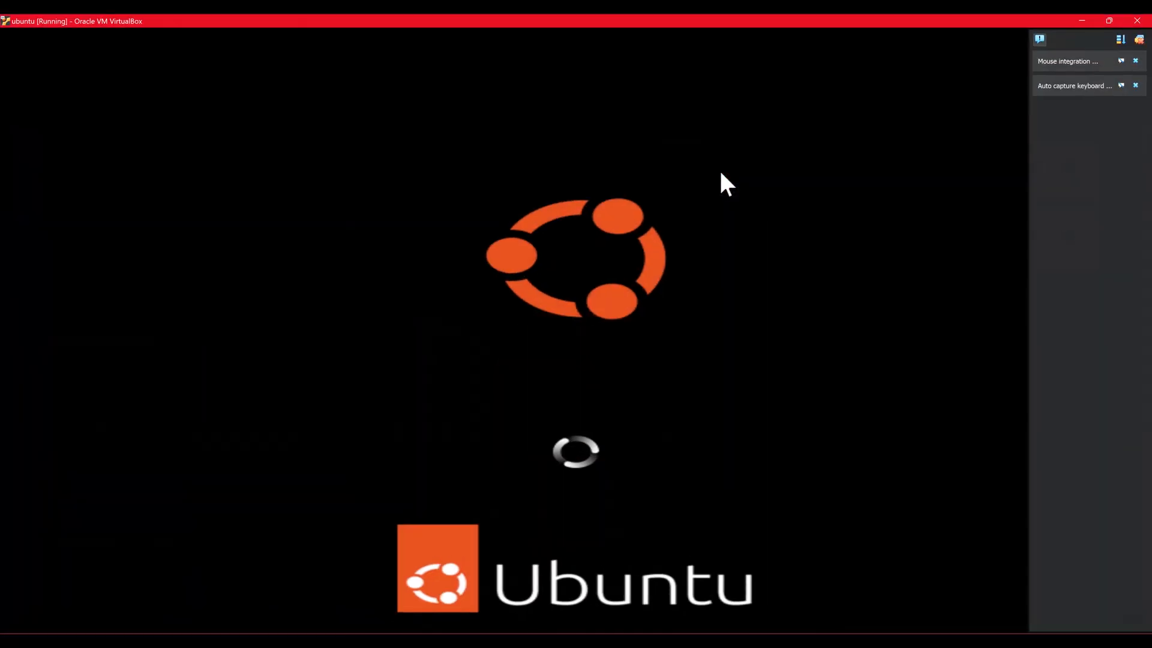
left_click(1138, 40)
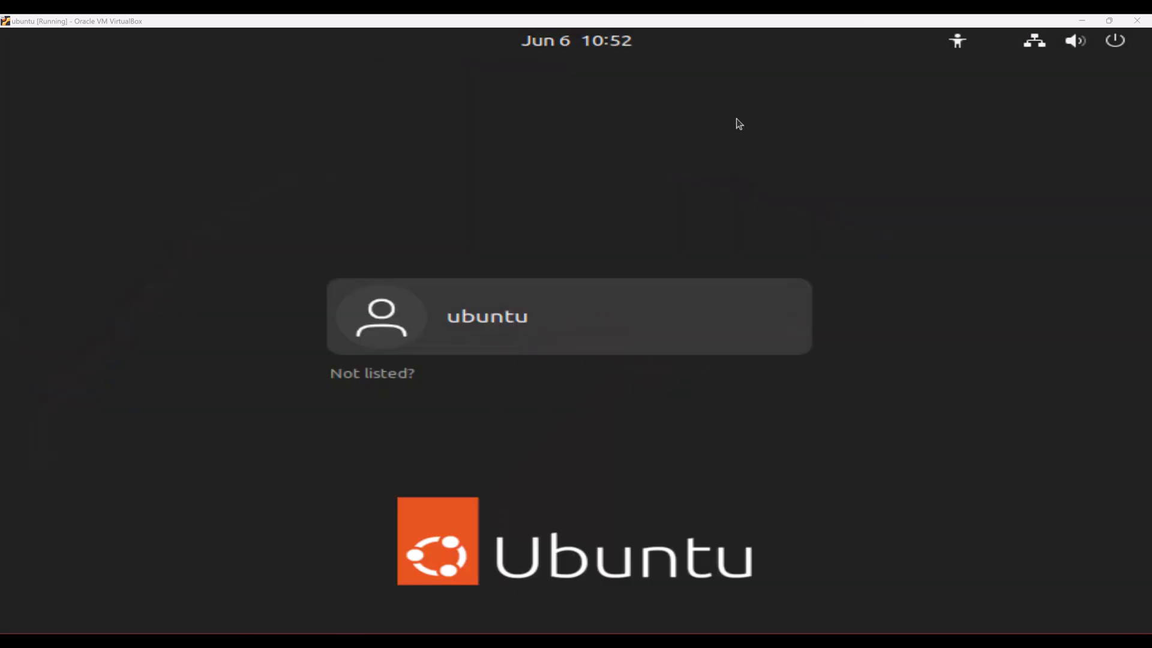
Step: Log in as the ubuntu user, revealing the typed account password before submitting it
left_click(532, 327)
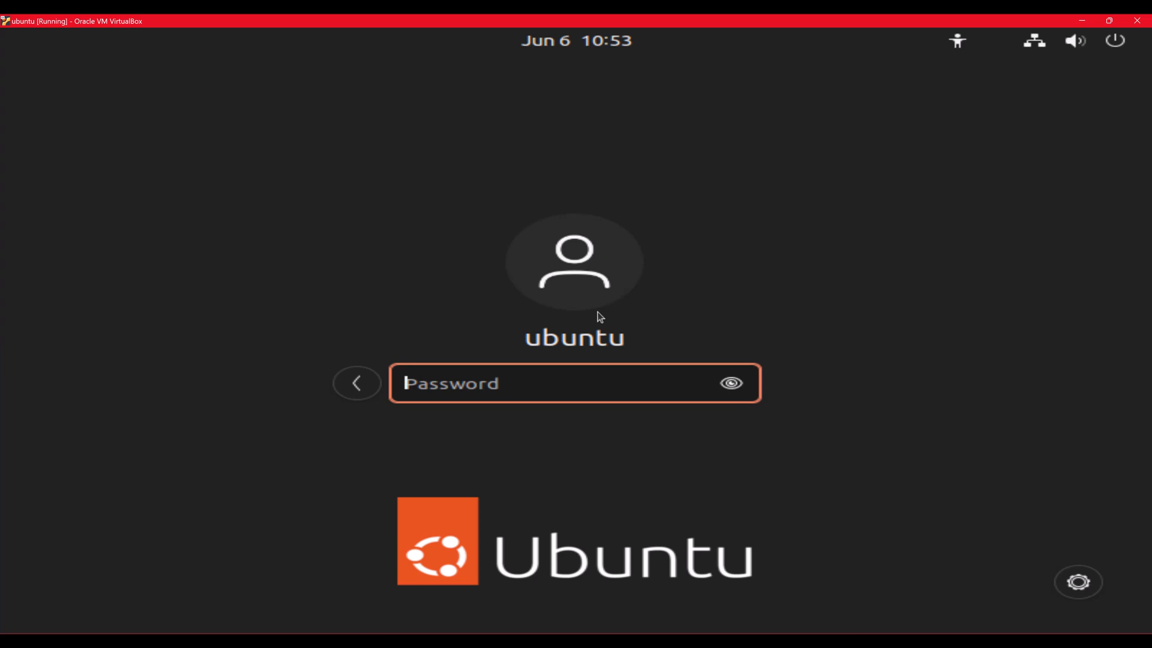
type("••••")
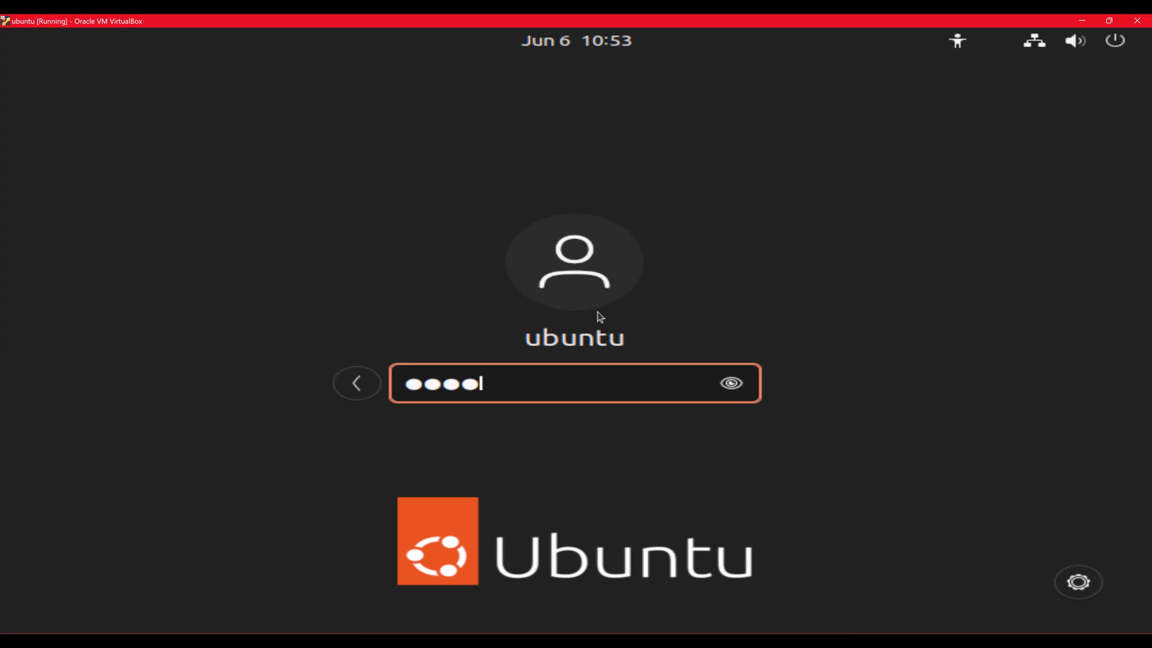
left_click(733, 387)
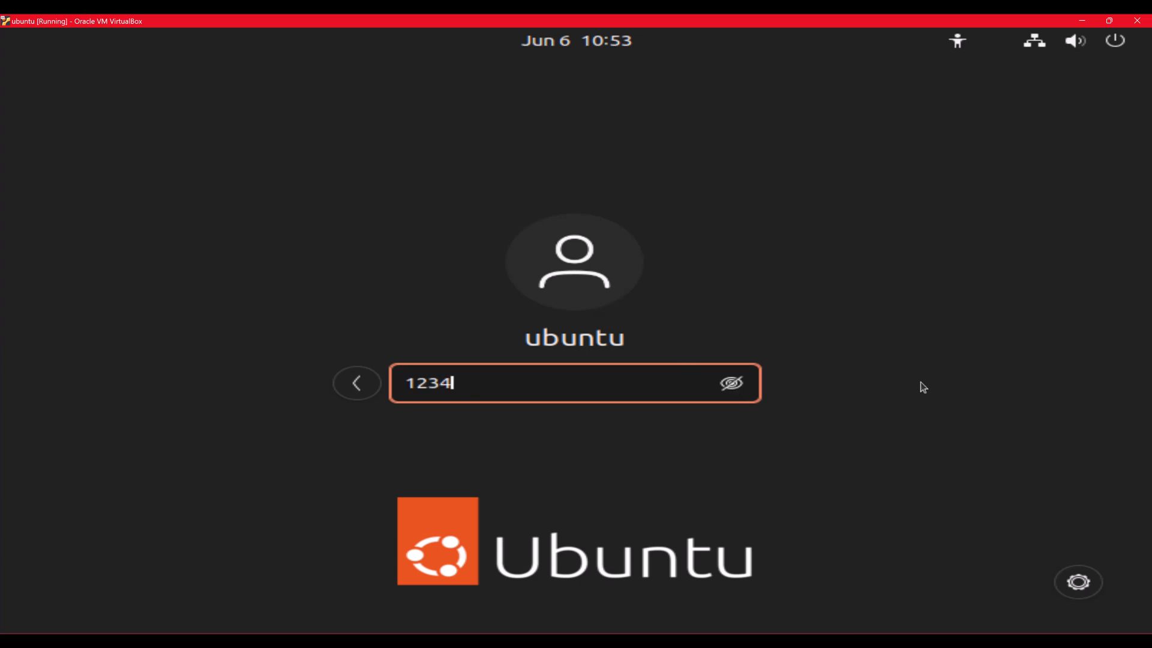
key("Return")
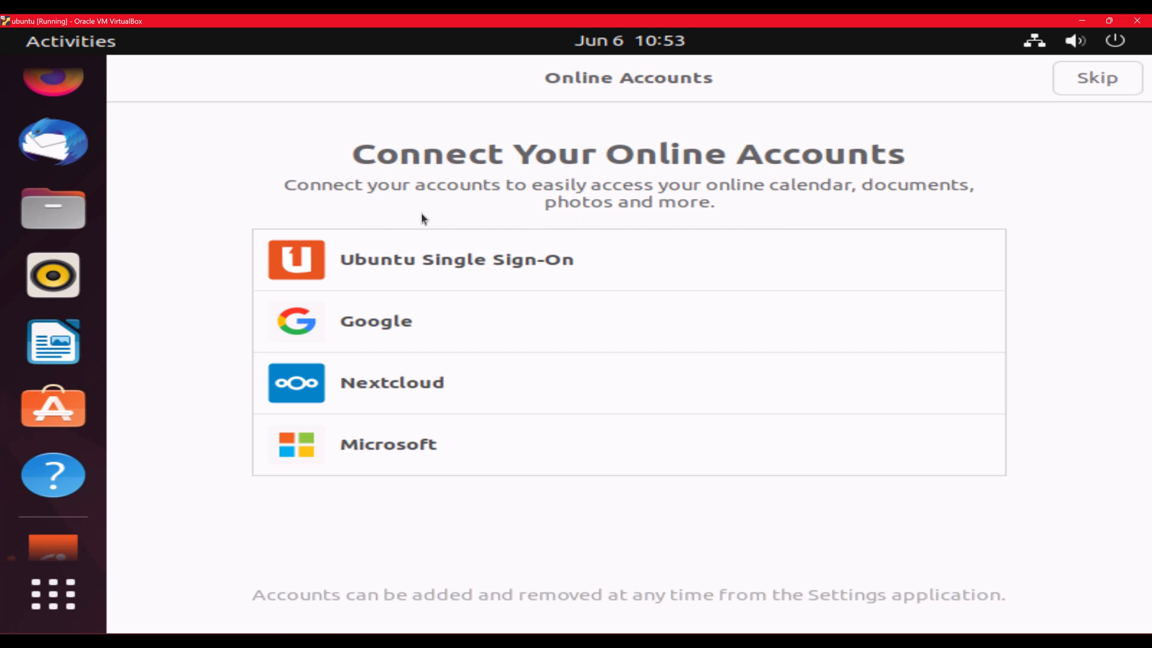
Step: Skip Online Accounts and Ubuntu Pro, decline sending system info, and close the welcome wizard
left_click(1096, 84)
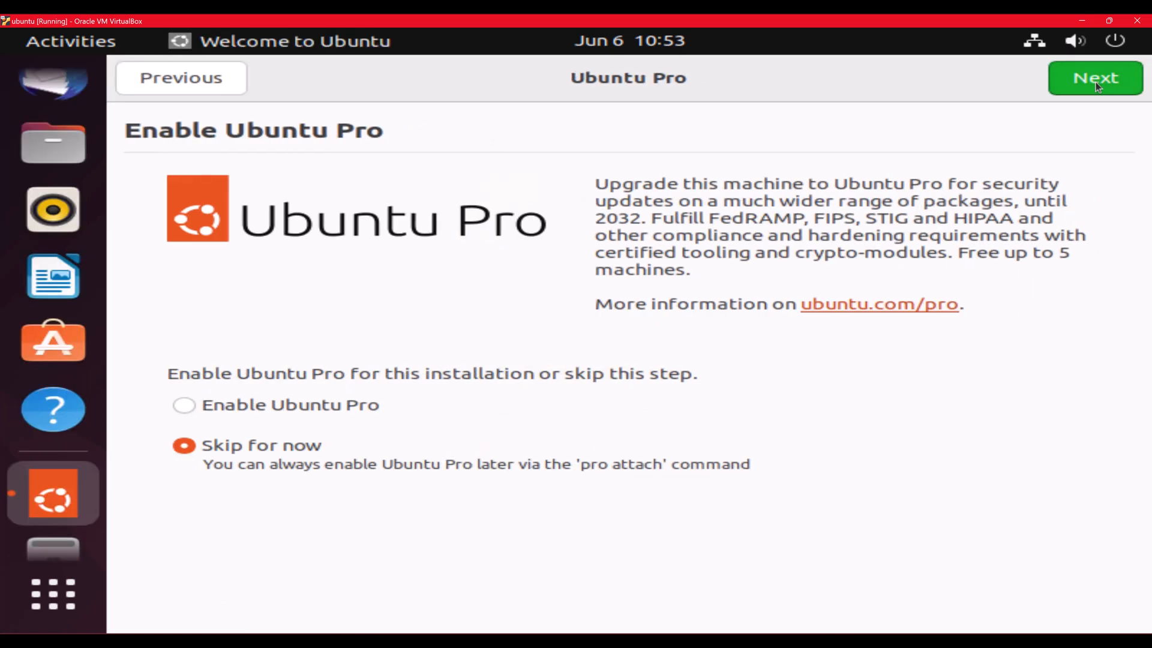
left_click(1097, 84)
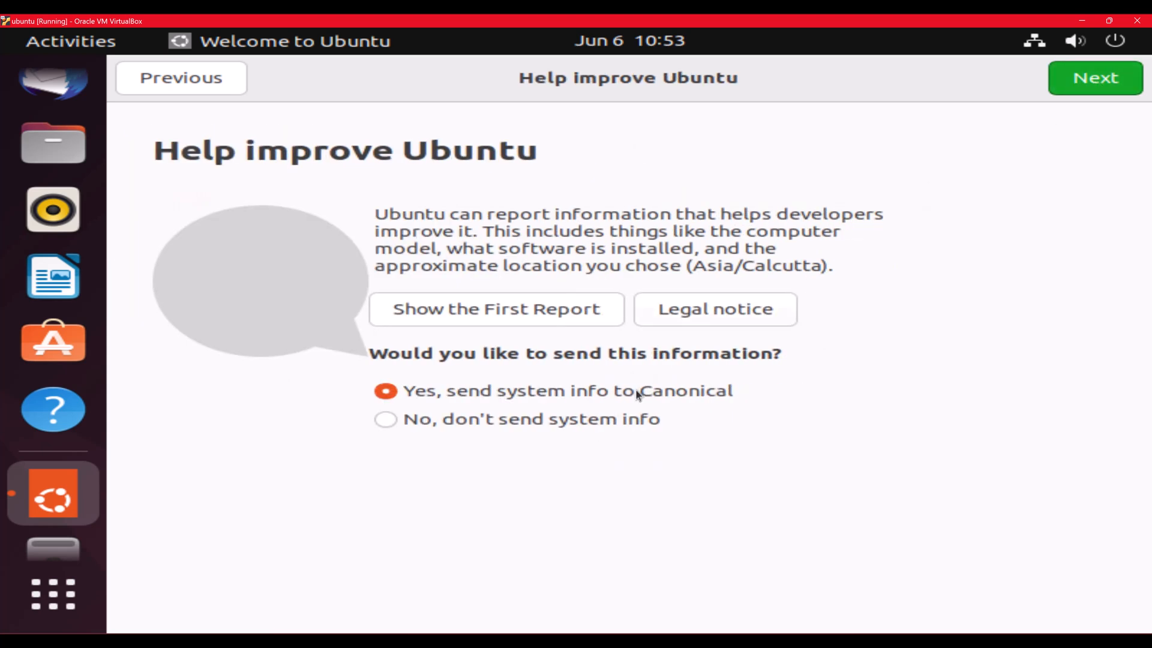
left_click(607, 423)
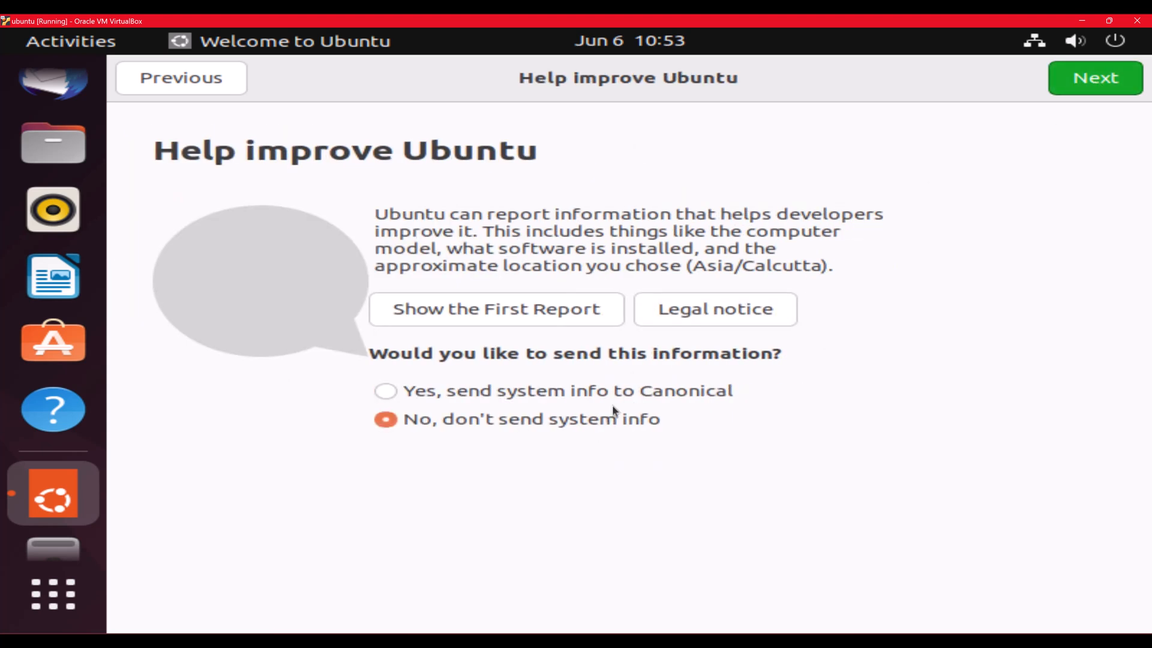
left_click(1084, 86)
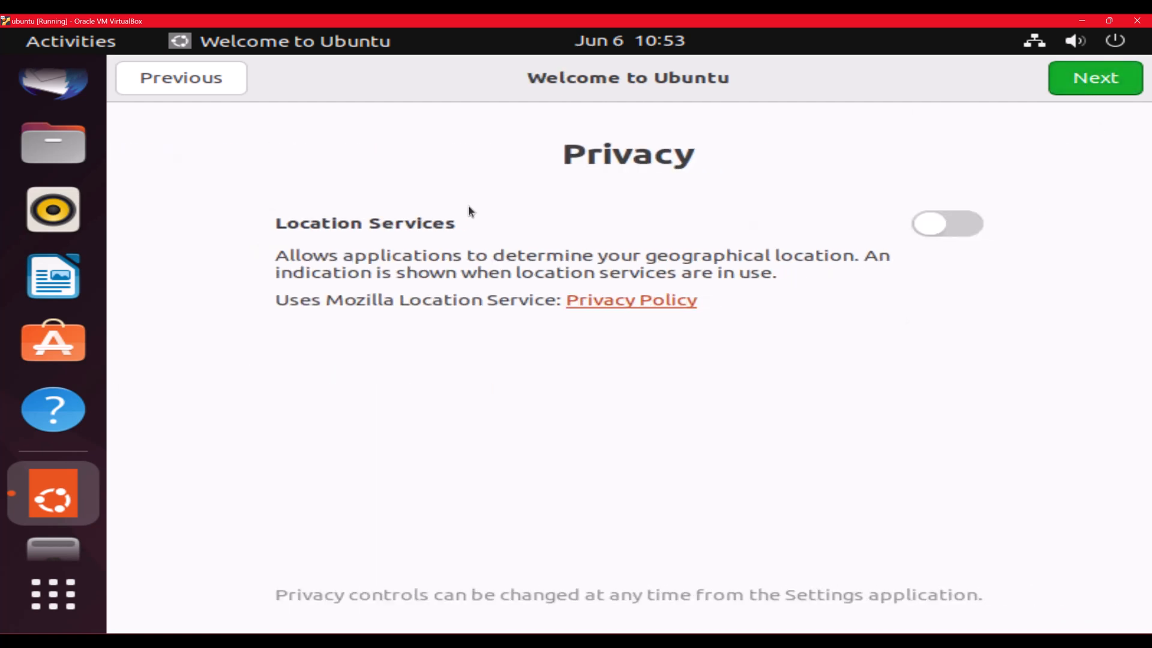
left_click(1100, 88)
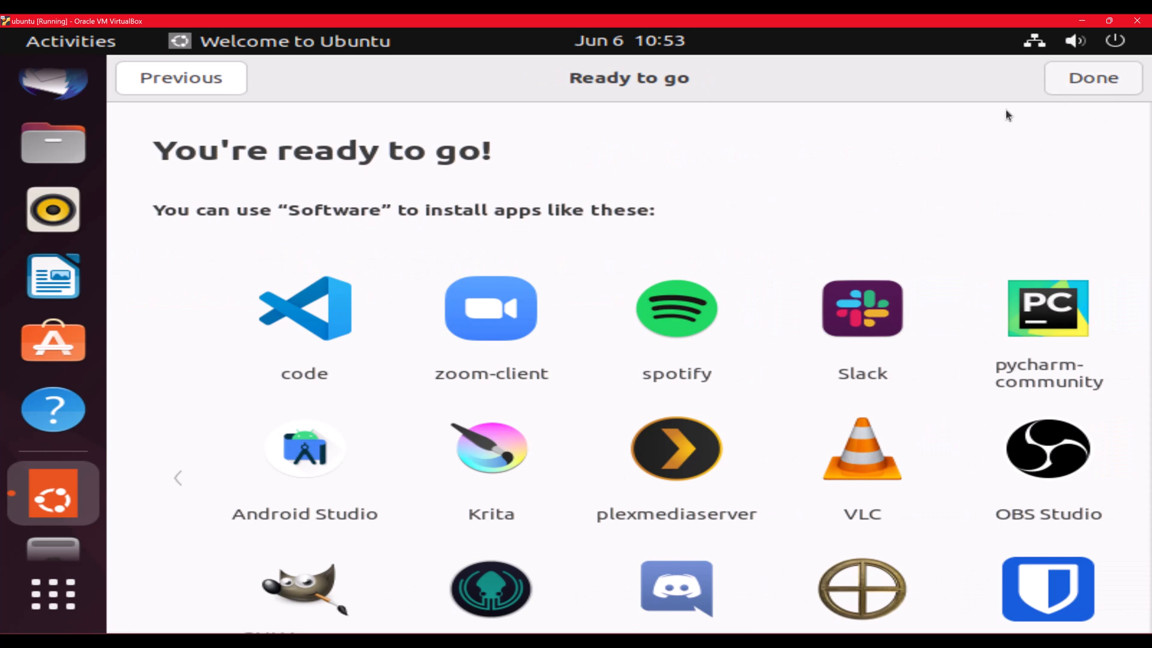
left_click(1091, 84)
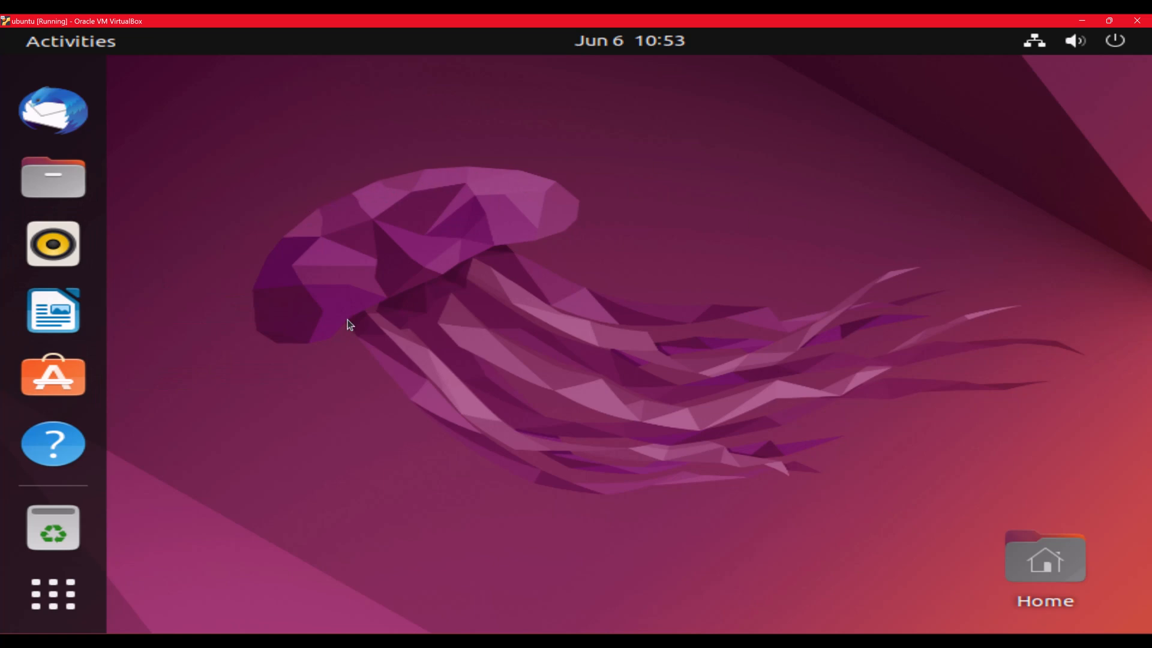
Step: Search 'sett' in Show Applications, launch Settings, and browse its Appearance page
left_click(52, 620)
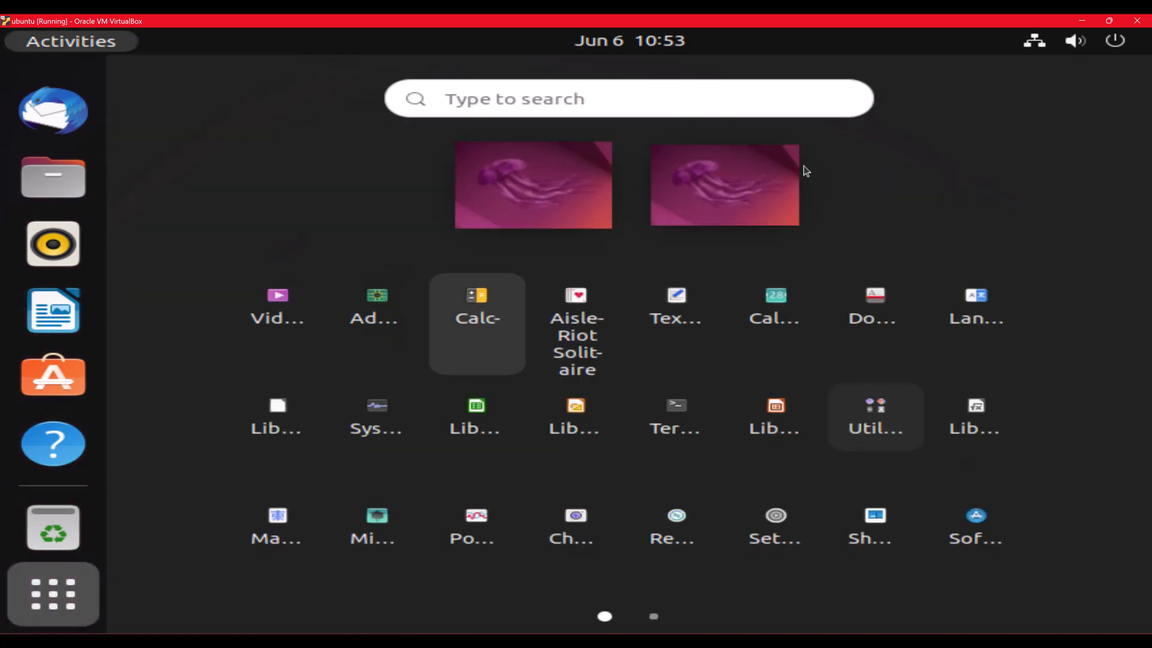
left_click(514, 105)
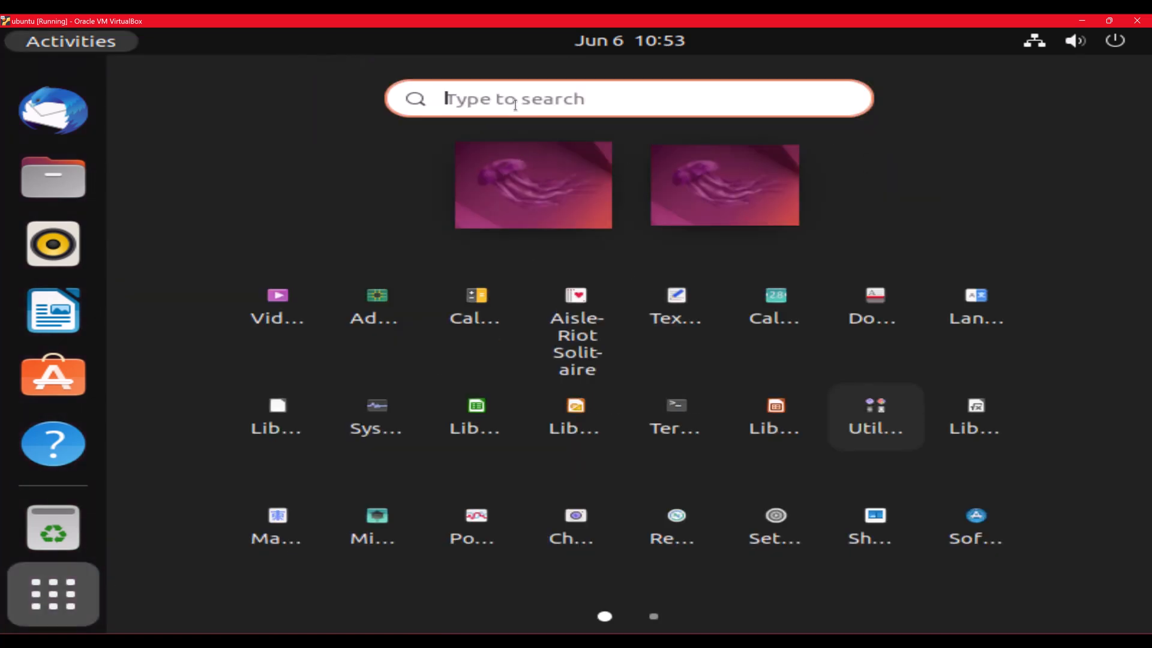
type("sett")
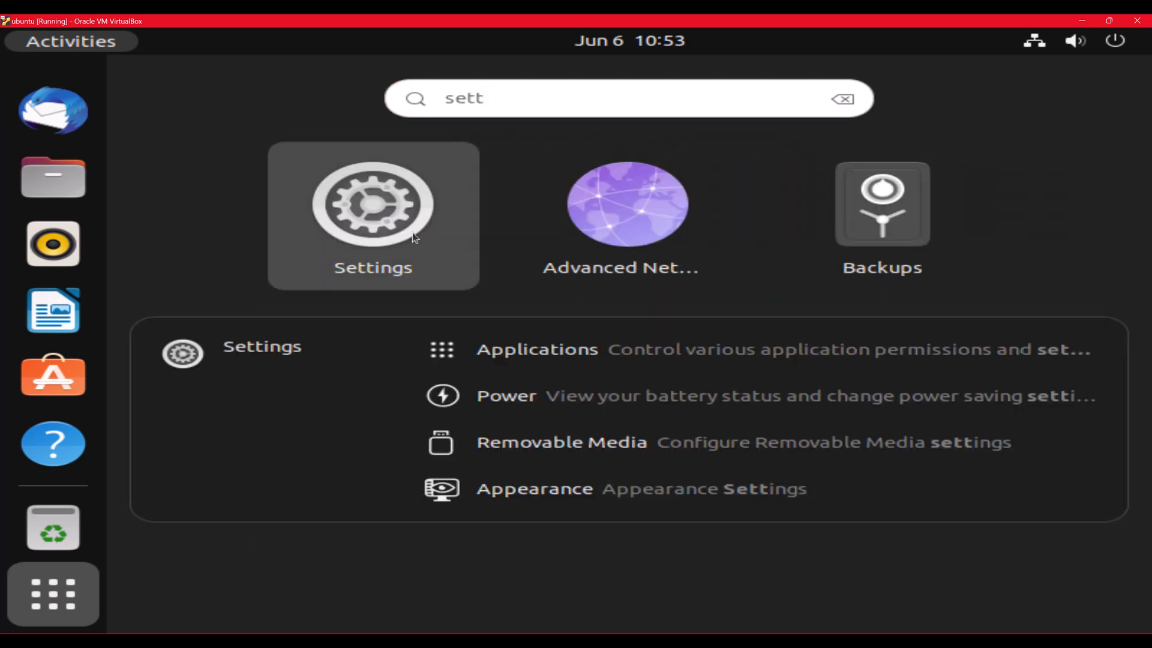
left_click(412, 232)
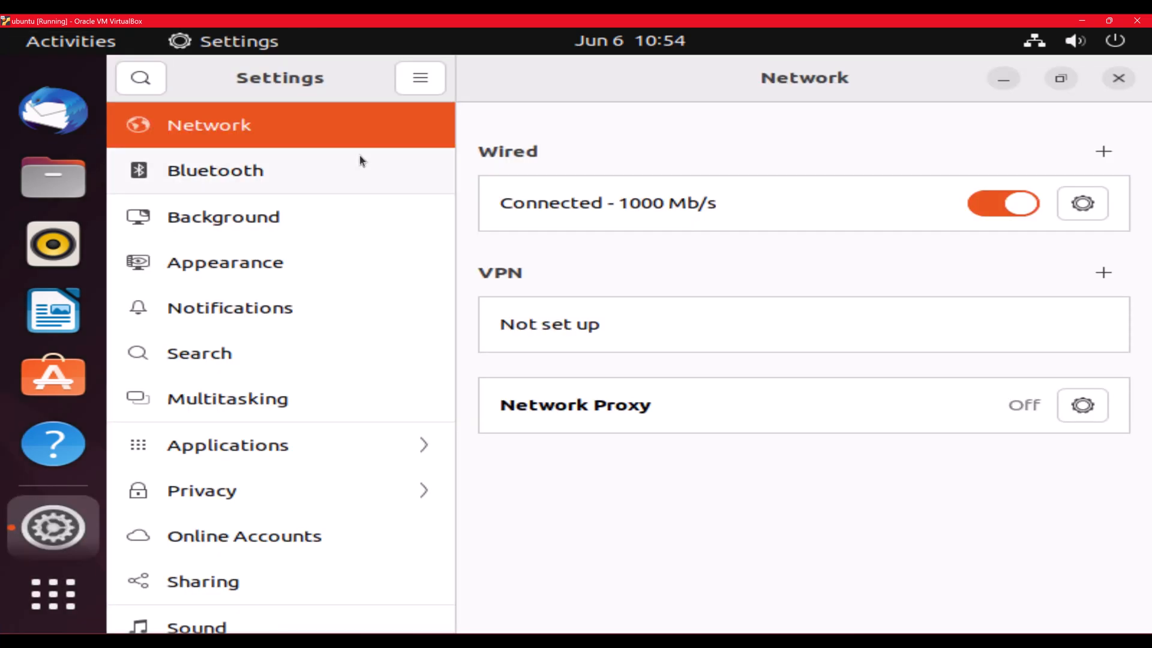
left_click(201, 268)
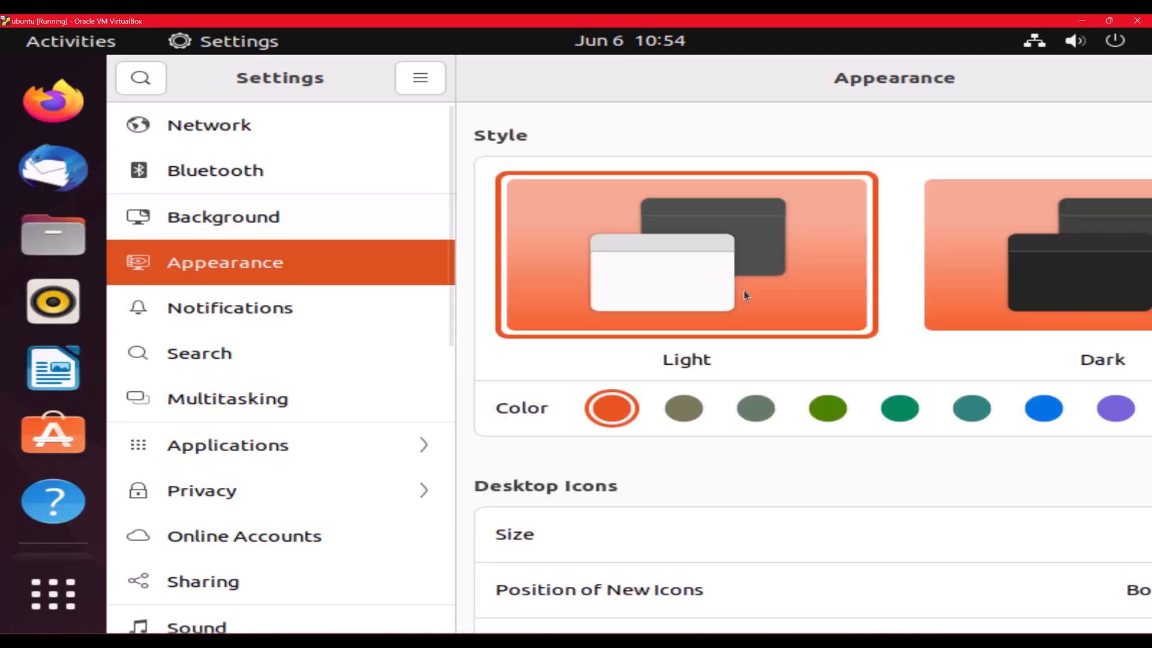
scroll(744, 290, "down", 8)
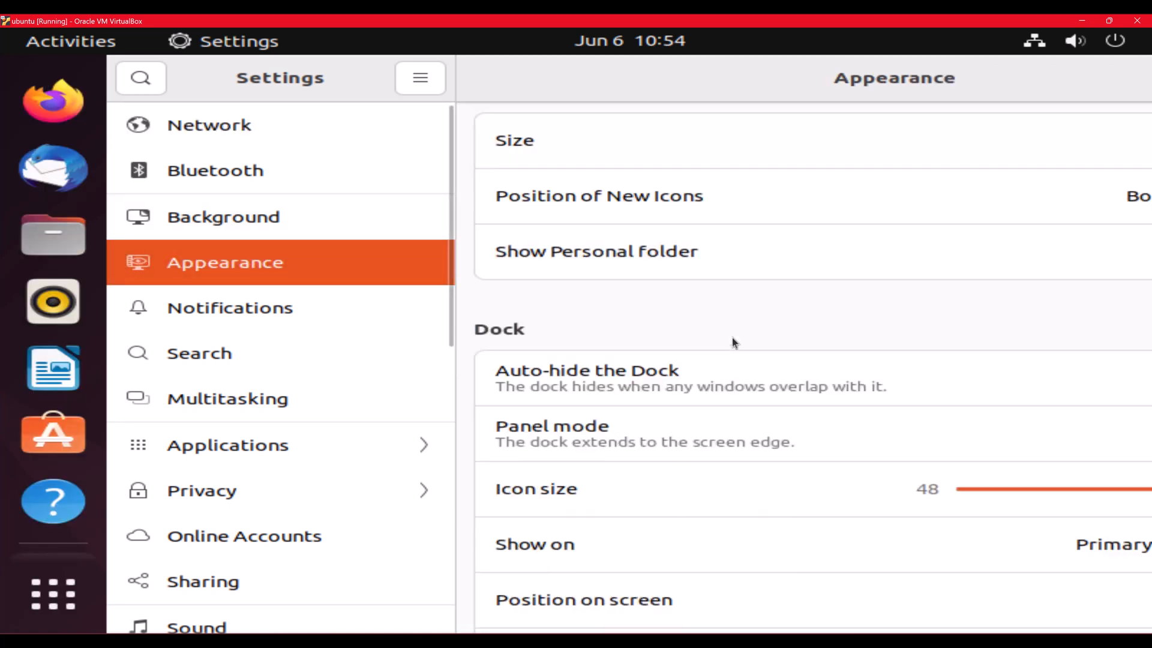
scroll(813, 324, "down", 2)
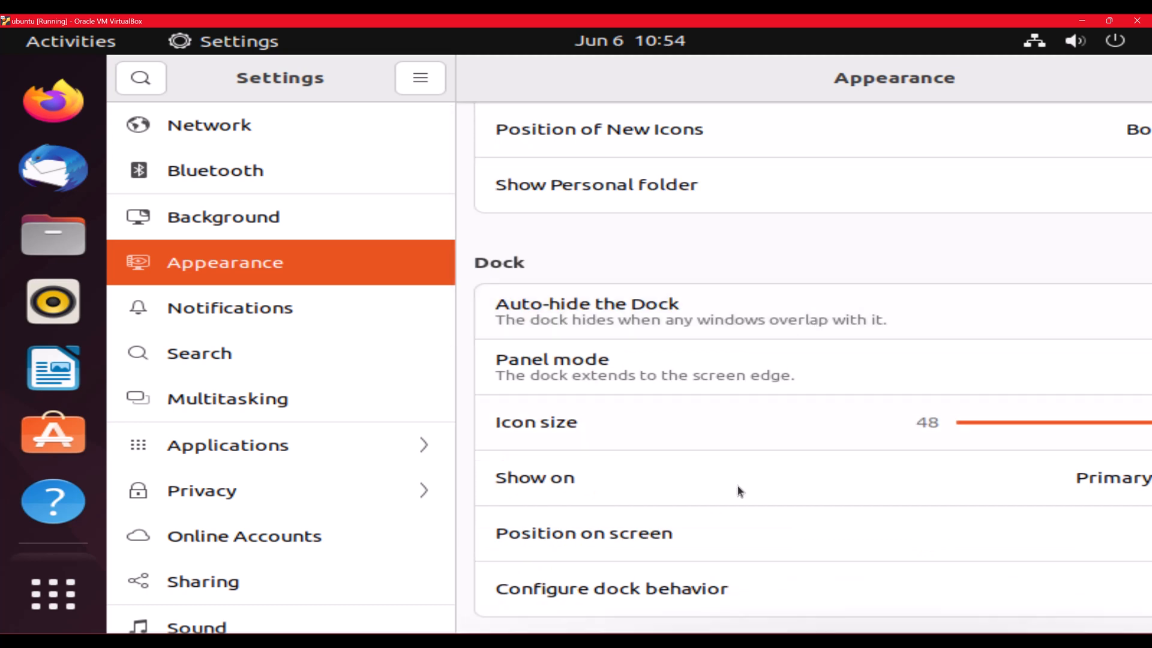
scroll(718, 370, "up", 6)
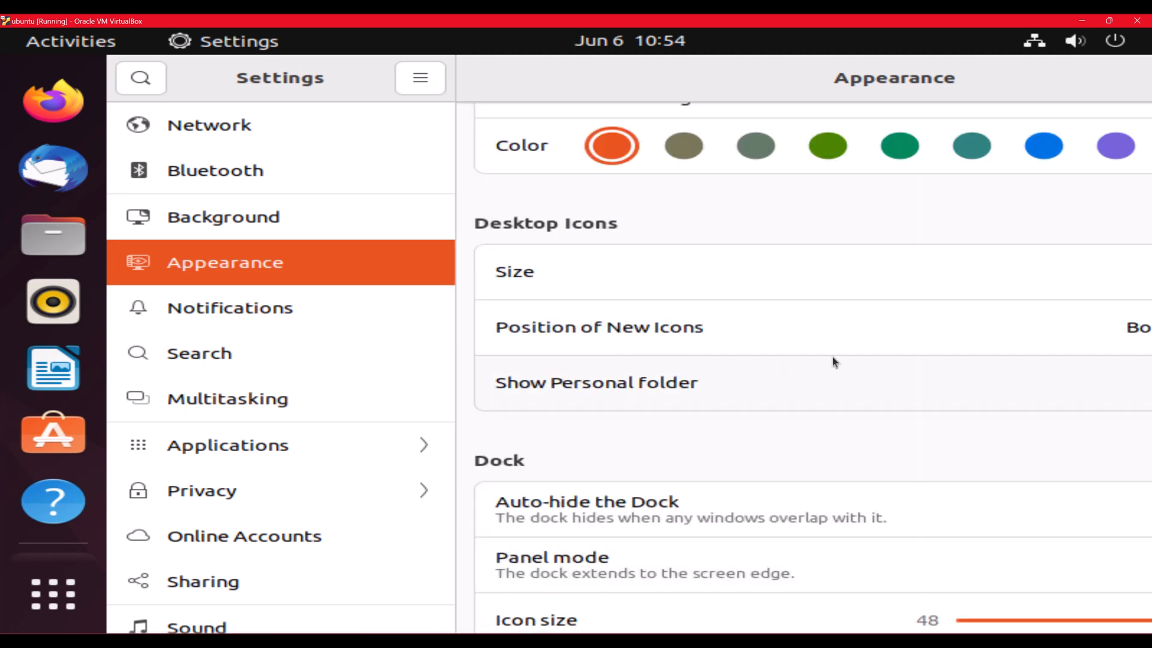
scroll(832, 356, "up", 6)
scroll(281, 360, "down", 10)
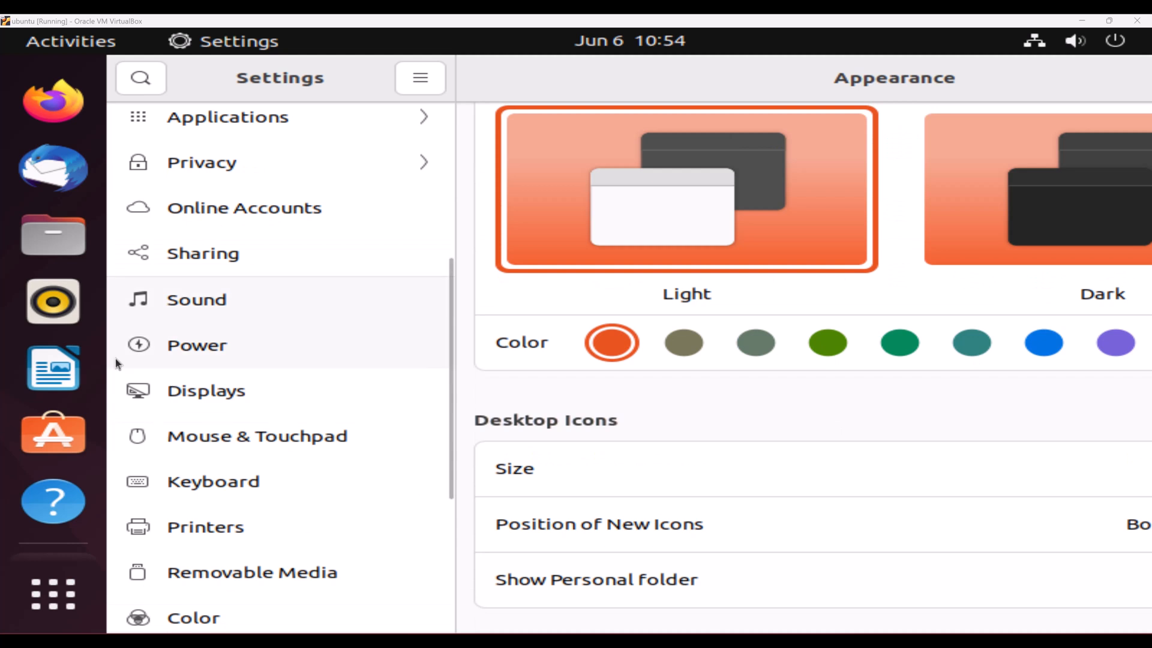
Step: In Displays settings, choose 2560 × 1440 resolution and apply it, repeating the selection once
left_click(204, 392)
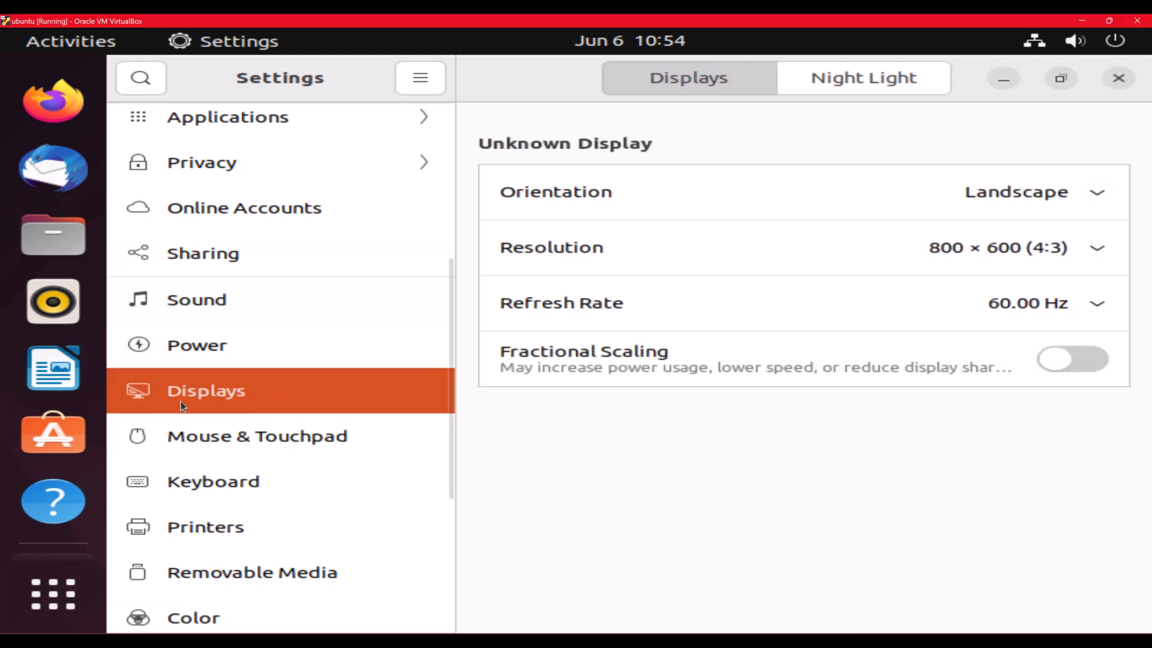
left_click(1060, 251)
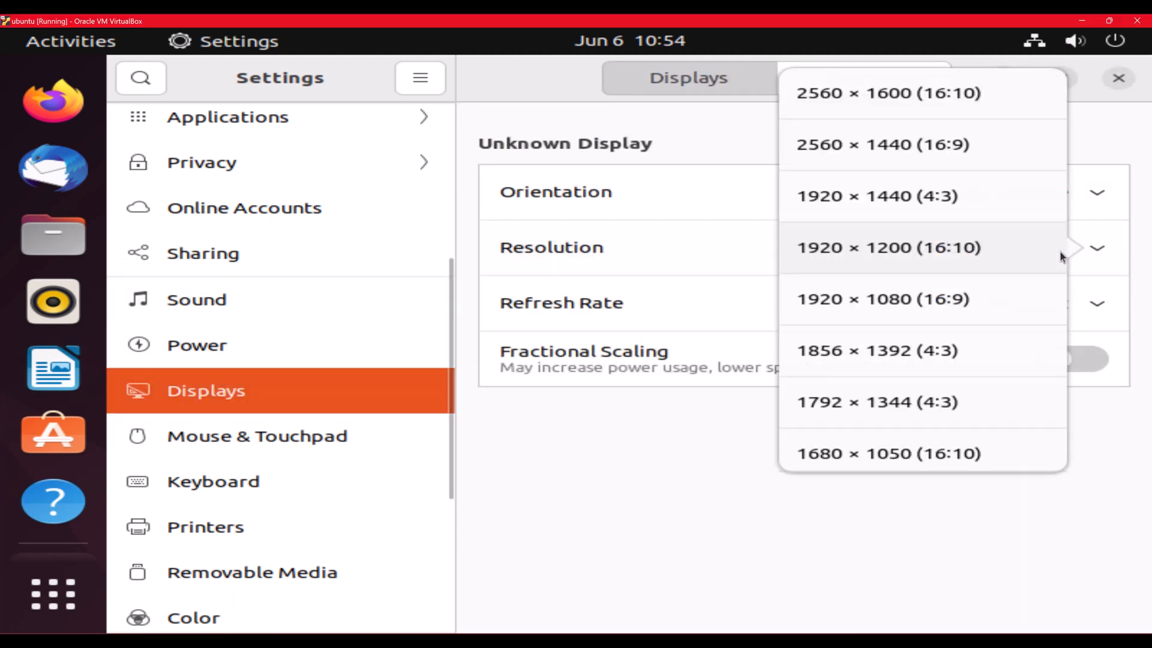
left_click(909, 150)
left_click(1071, 81)
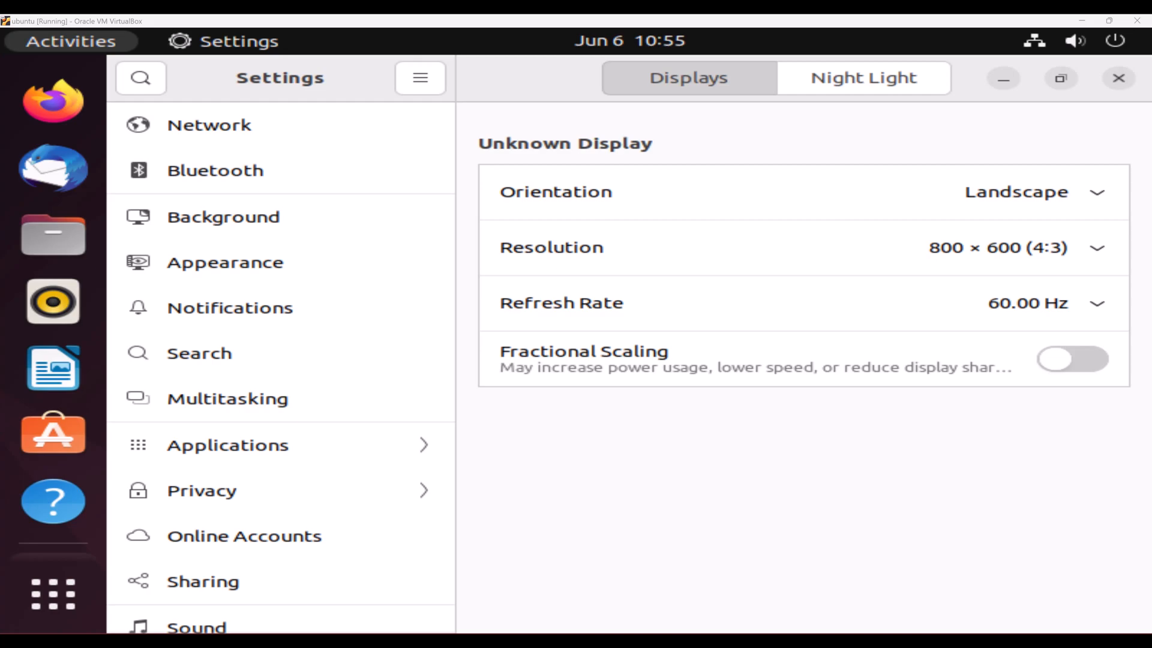
left_click(1057, 249)
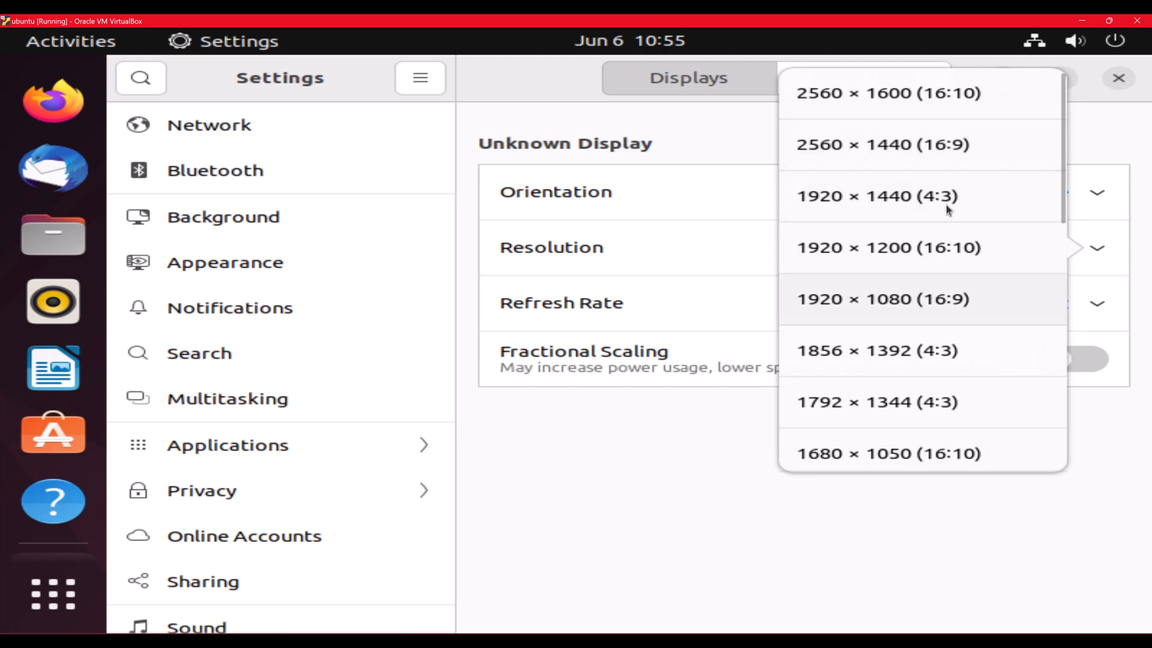
left_click(883, 145)
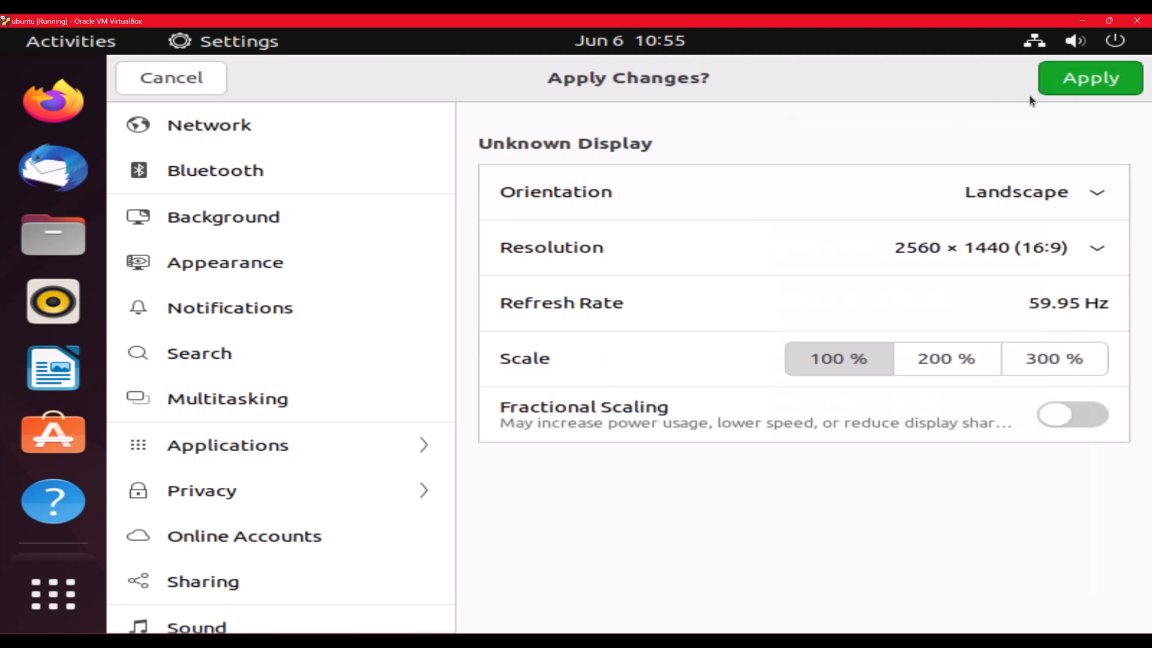
left_click(1087, 85)
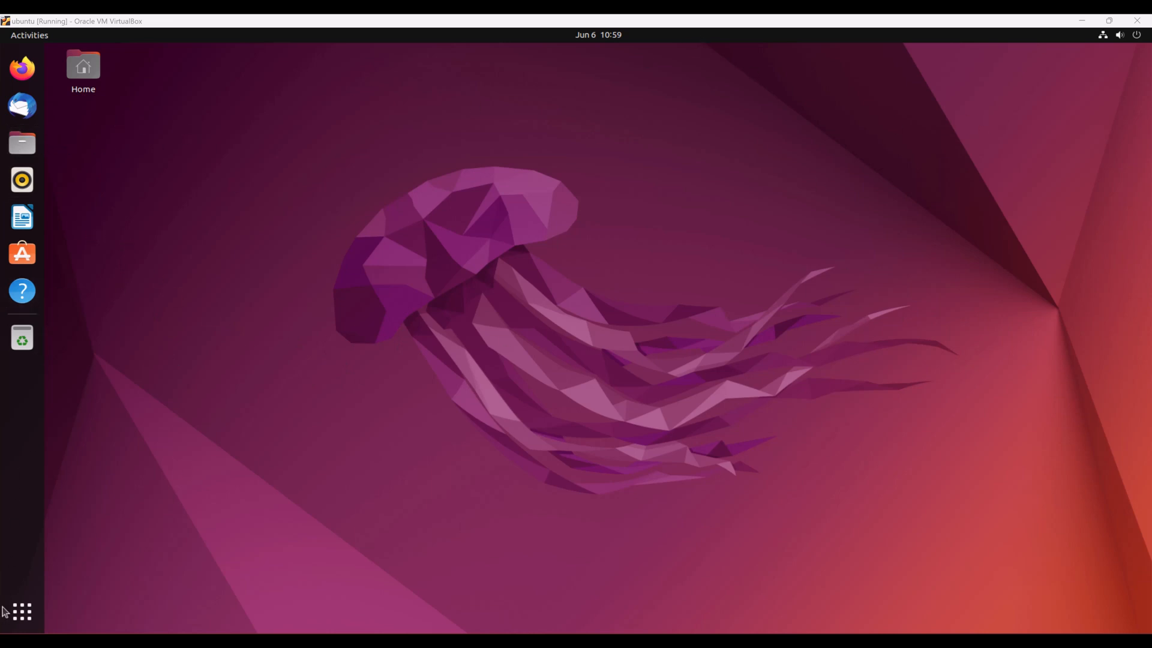
Step: Search for 'terminal' in Show Applications and launch the Terminal app
left_click(22, 611)
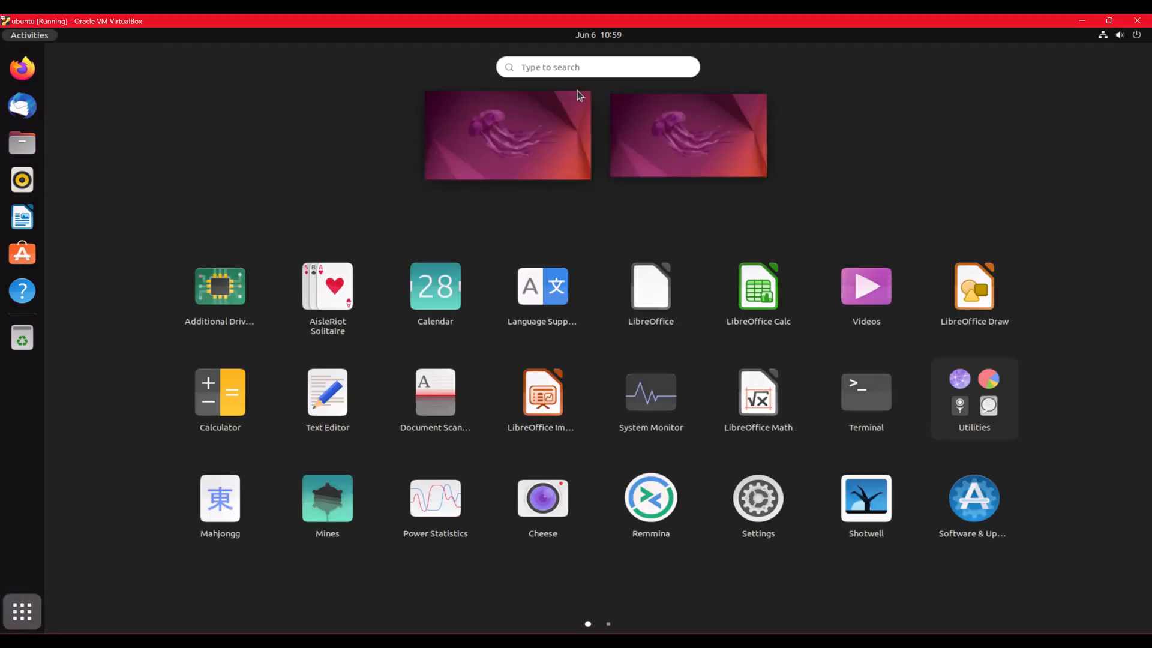
left_click(558, 66)
type("tel")
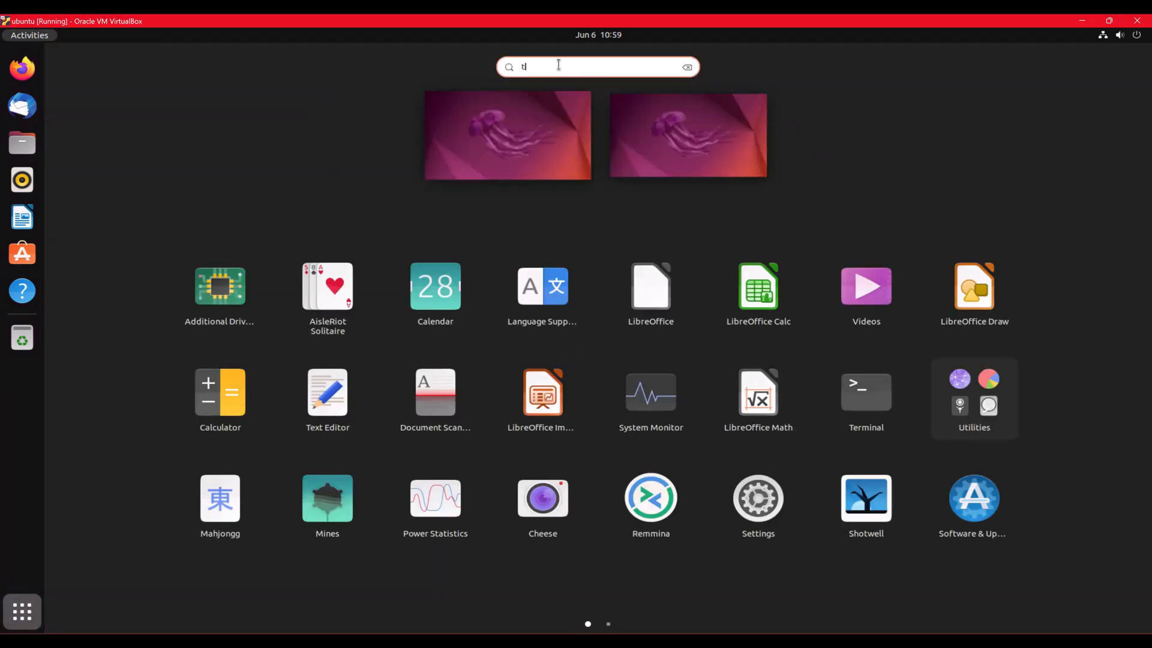
key("BackSpace")
type("rmi")
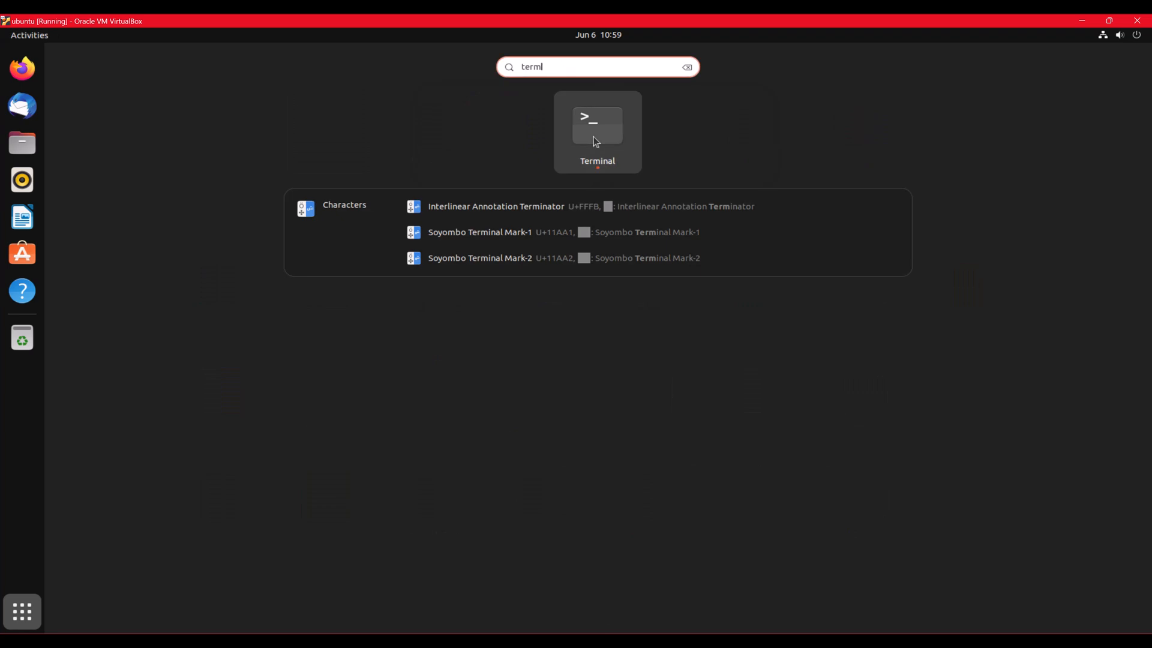
left_click(594, 128)
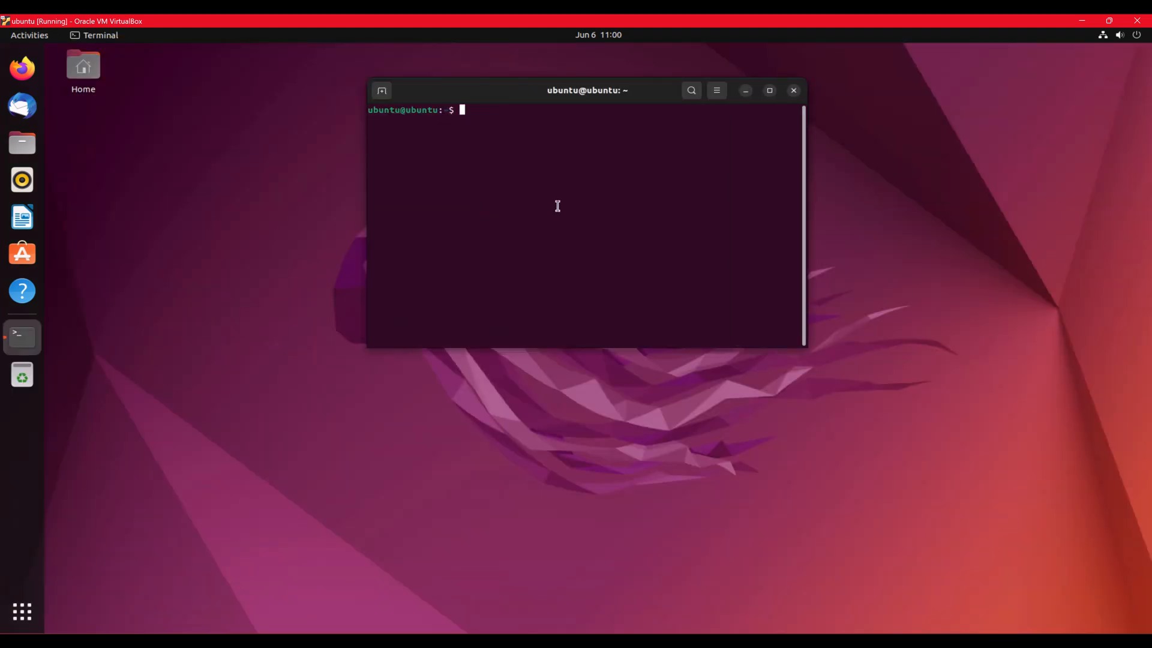
Step: Run ls to list the home folder, then launch Firefox from the dock
type("==")
key("BackSpace")
key("BackSpace")
type("ls")
key("Return")
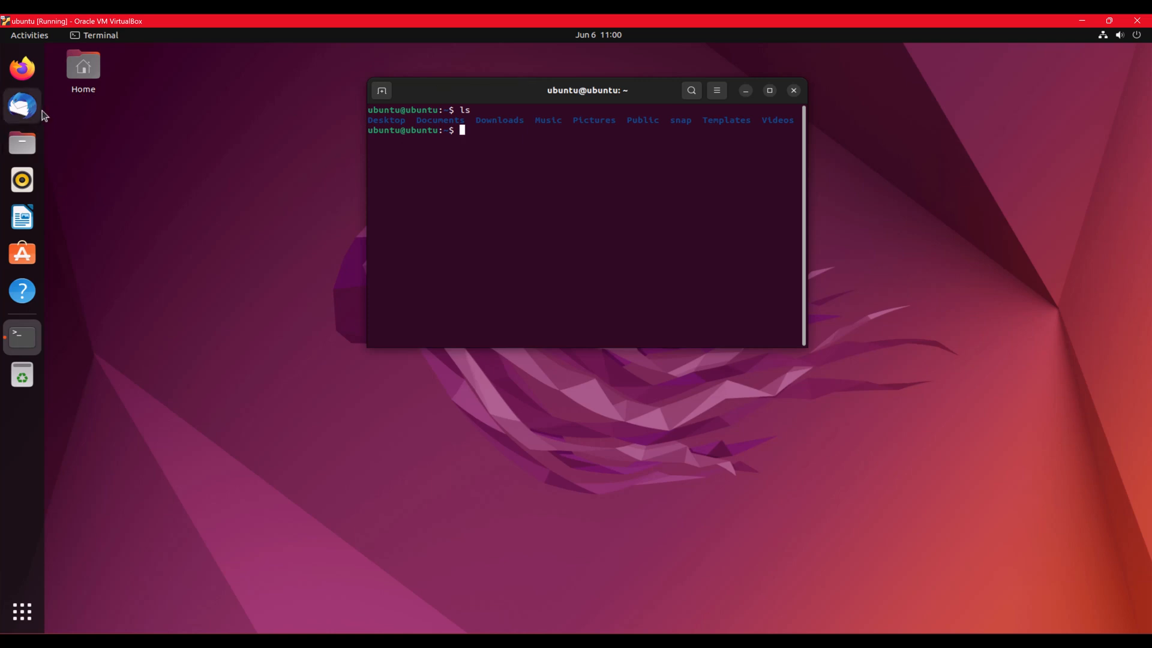
left_click(22, 67)
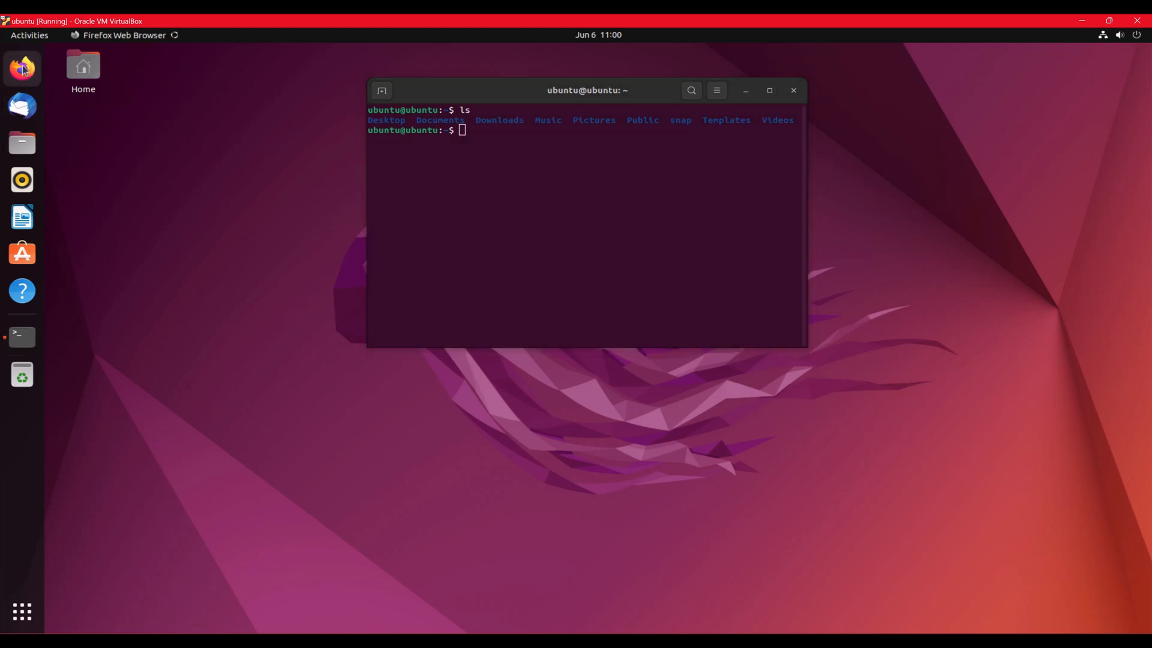